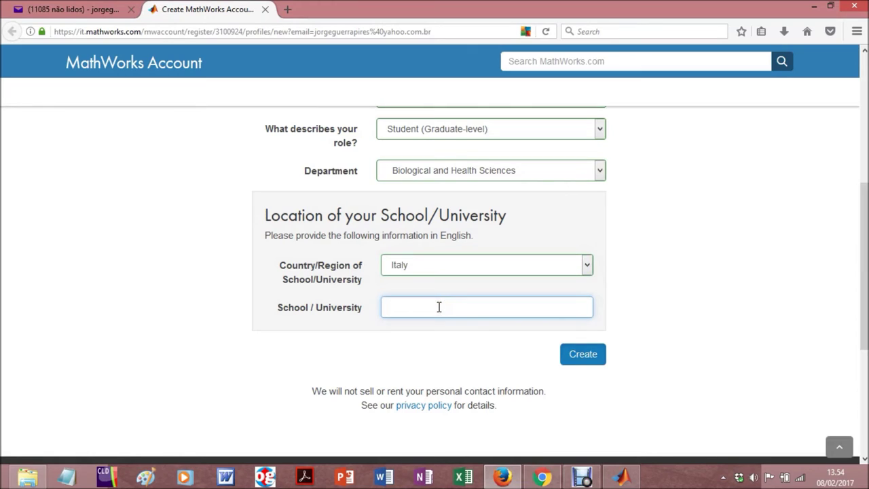
Enter University of L'Aquila as the school, create the account, and let Firefox remember the login
type("University of L'Aquila")
left_click(726, 361)
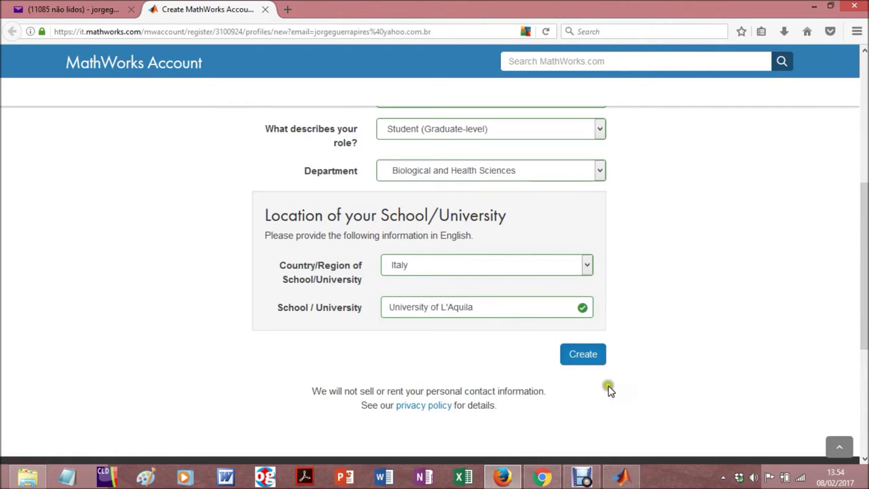
left_click(579, 358)
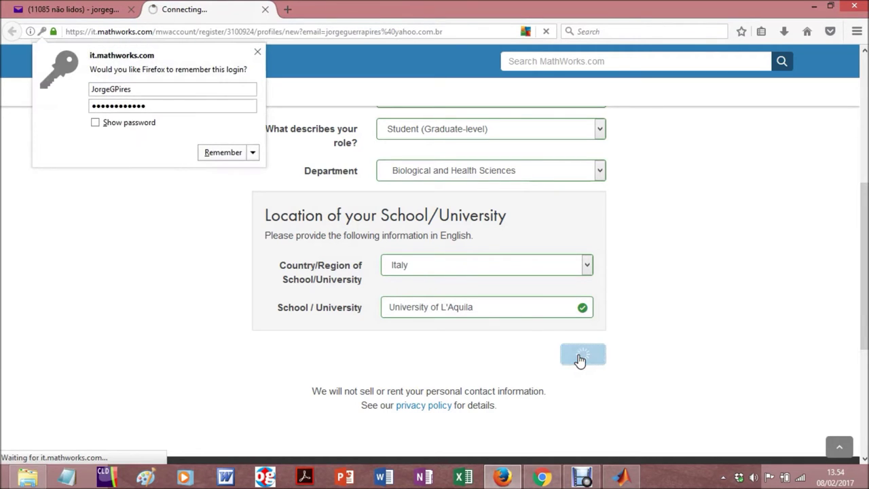
left_click(220, 152)
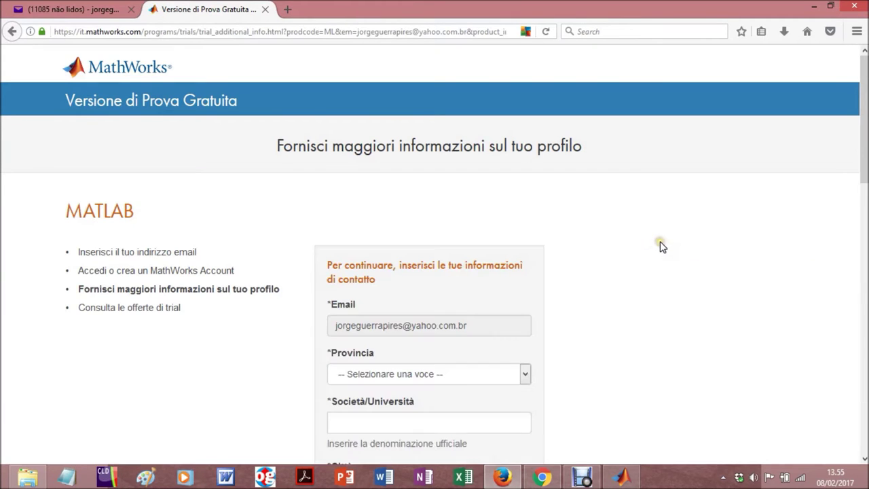
Set the province to L'Aquila, the university to University of L'Aquila and the city to L'Aquila
scroll(660, 245, "down", 2)
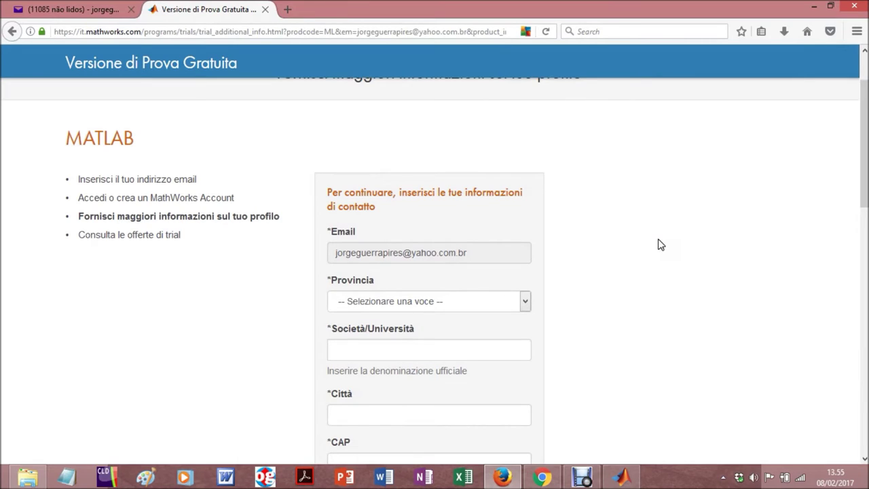
left_click(525, 303)
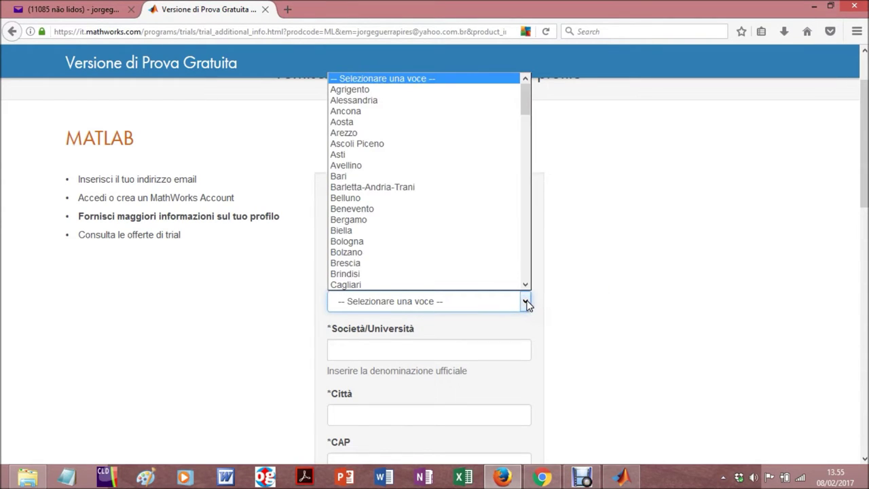
key("l")
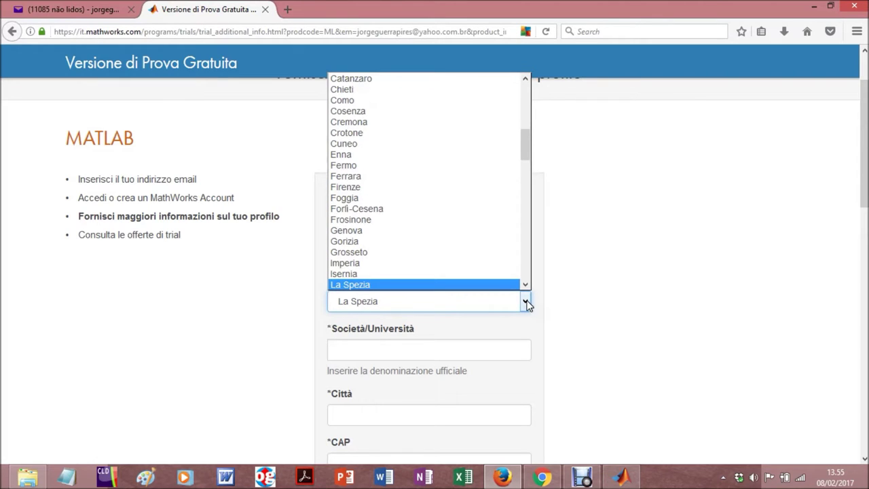
key("l")
key("Return")
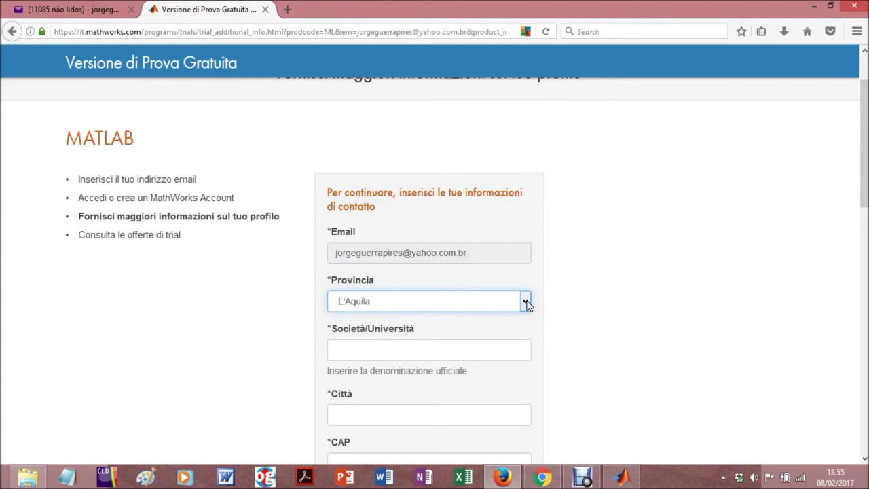
scroll(507, 330, "down", 2)
left_click(438, 275)
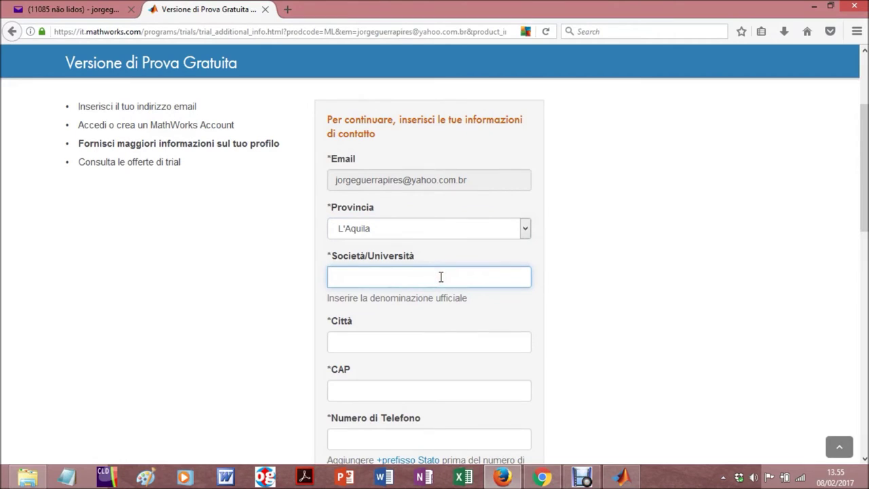
type("University of L'Aquila")
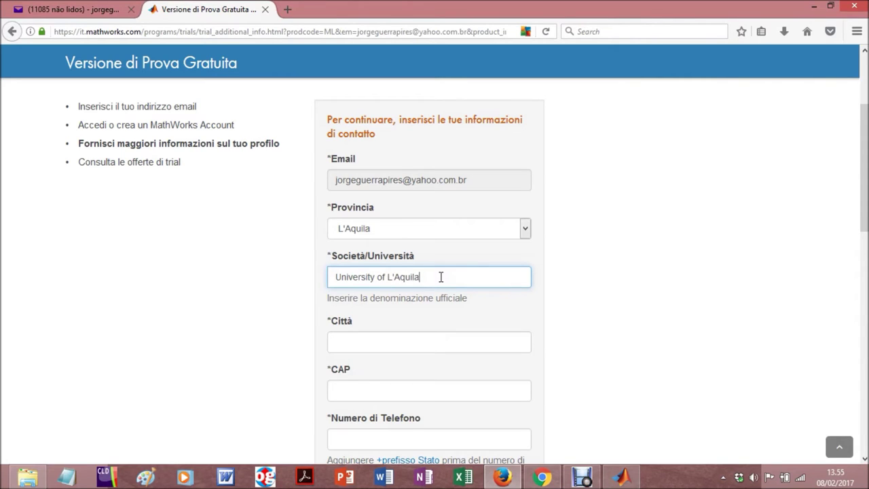
left_click(432, 340)
type("L'Aquila")
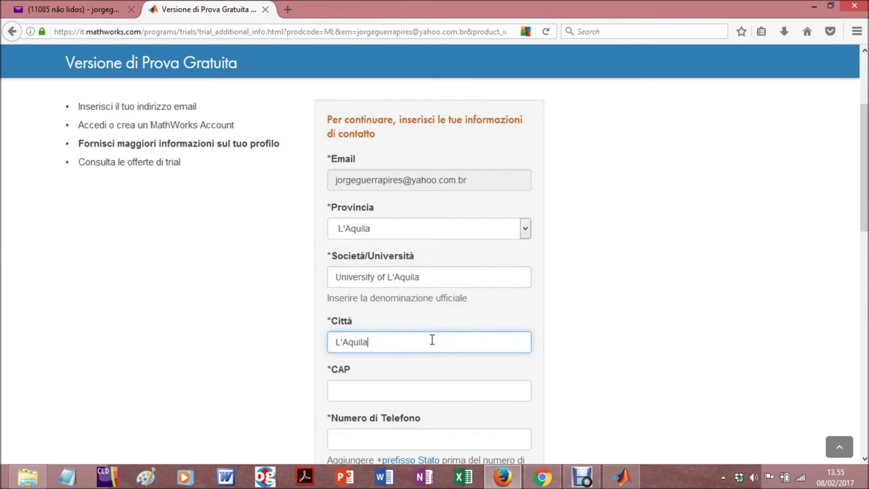
Fill in the postcode and phone number, job title PhD student and department DISIM
scroll(428, 370, "down", 2)
left_click(398, 318)
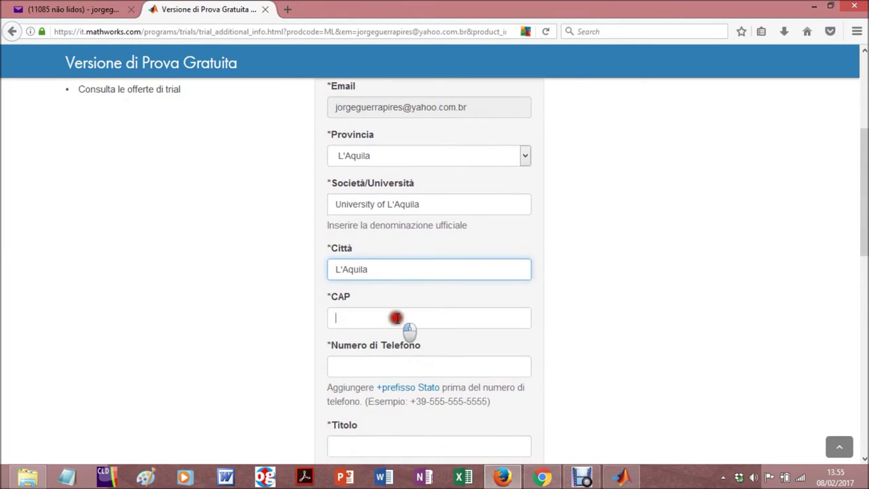
type("67017")
scroll(397, 317, "down", 2)
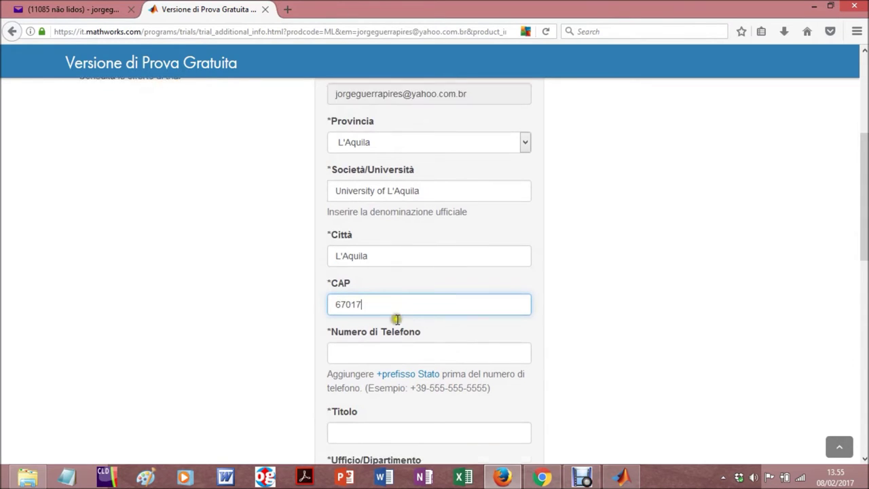
left_click(397, 296)
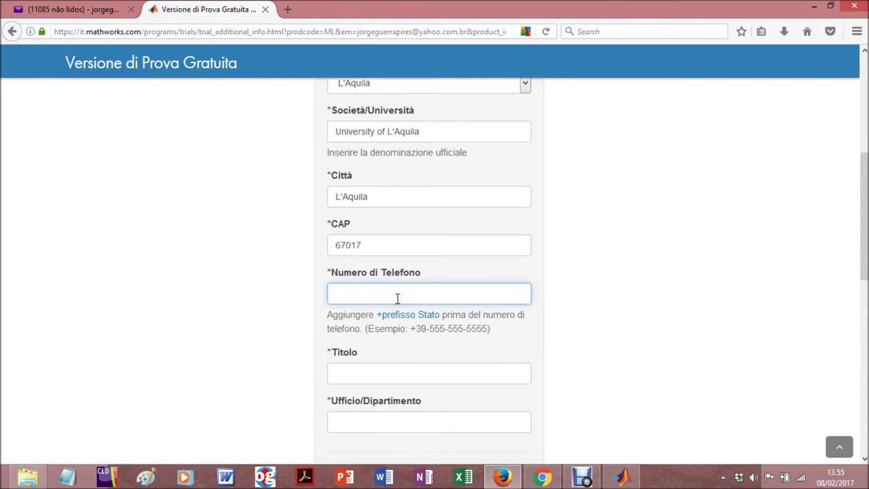
scroll(398, 305, "down", 2)
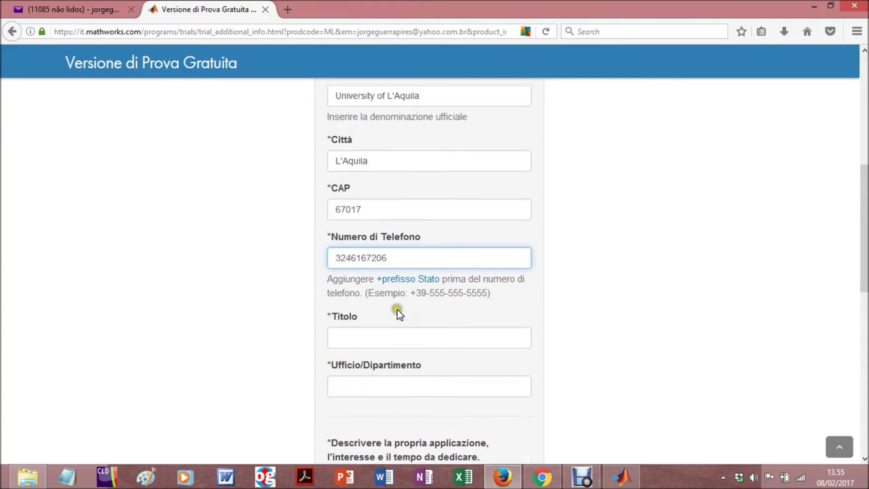
left_click(397, 298)
type("Ph")
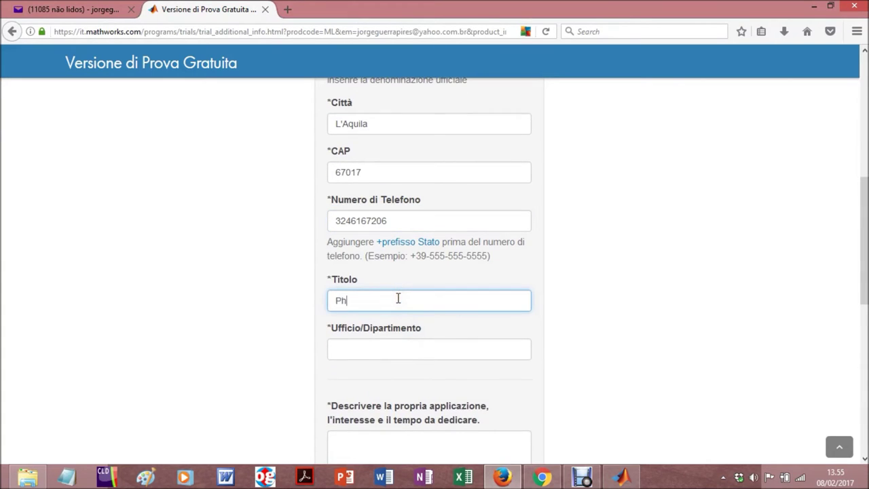
type("D student")
left_click(418, 351)
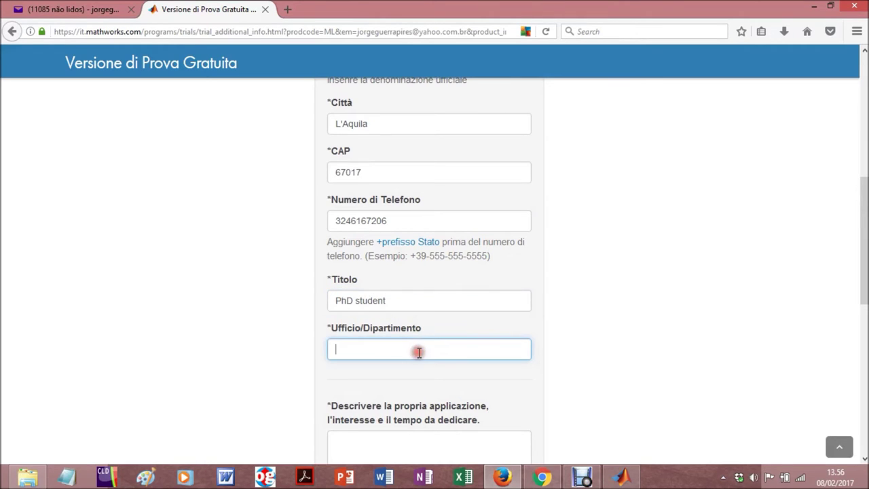
type("DISIM")
Describe the intended use as 'Research' and submit the profile form
scroll(418, 351, "down", 2)
left_click(420, 366)
type("Res")
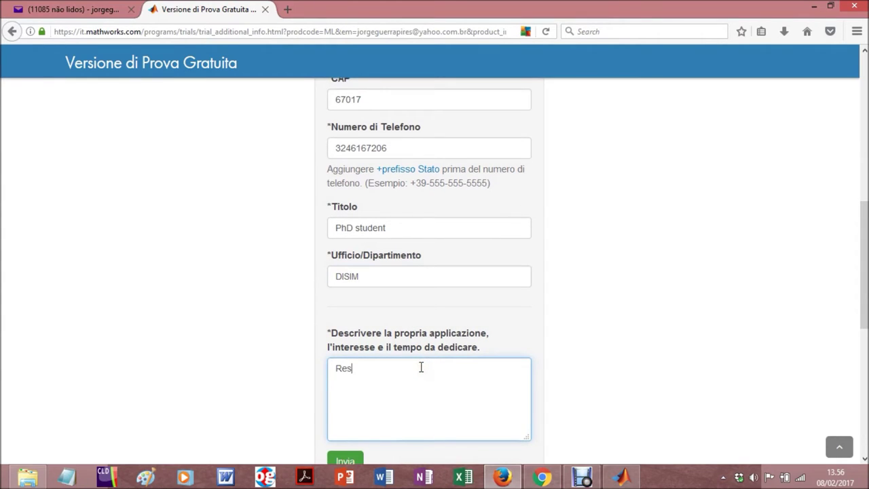
type("raarc")
key("BackSpace")
key("BackSpace")
key("BackSpace")
key("BackSpace")
type("earcgh")
key("BackSpace")
key("BackSpace")
type("h")
scroll(421, 367, "down", 2)
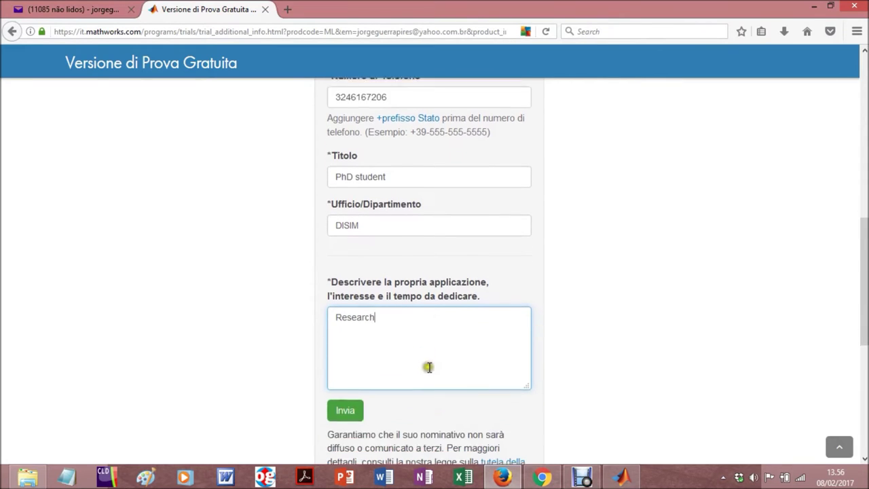
left_click(356, 392)
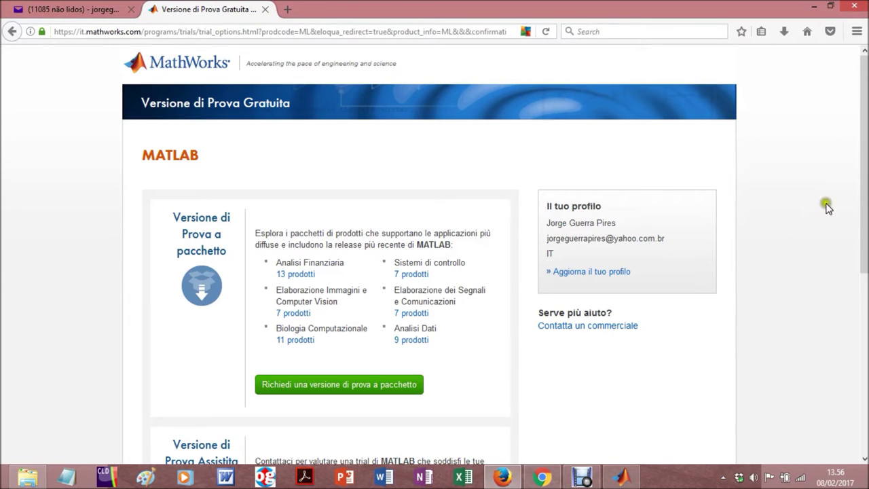
Choose 'Richiedi una versione di prova a pacchetto' on the trial options page
scroll(830, 204, "down", 2)
scroll(830, 204, "down", 3)
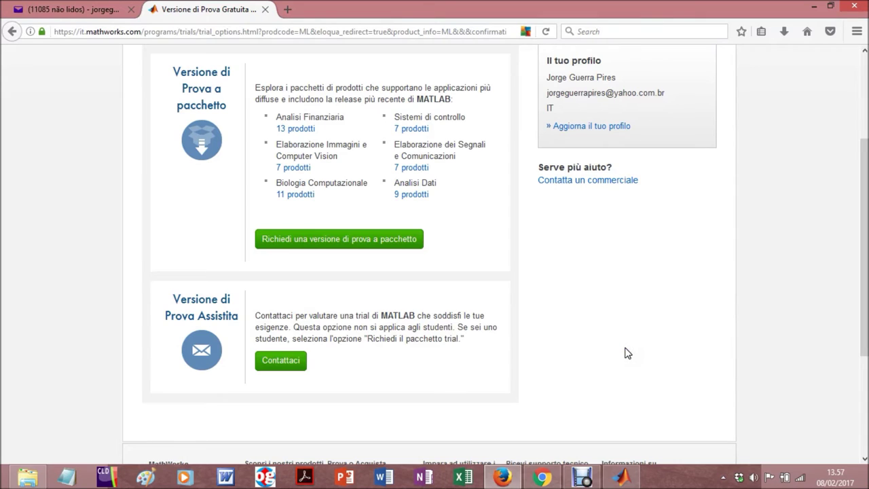
scroll(627, 353, "up", 4)
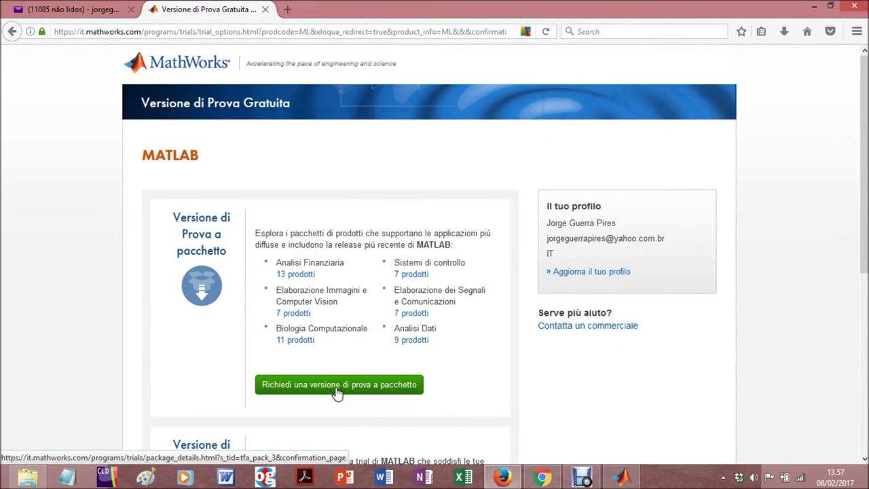
left_click(336, 385)
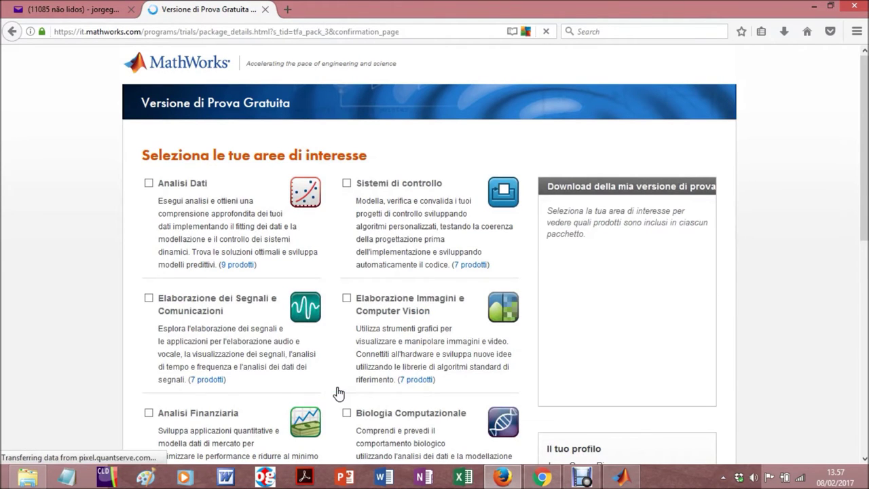
Select Analisi Dati, Sistemi di controllo and Biologia Computazionale as areas of interest
scroll(831, 307, "down", 3)
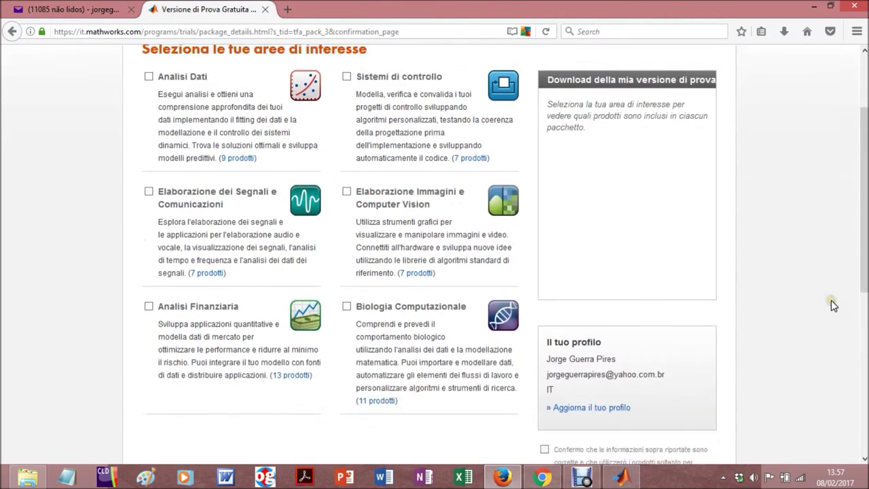
scroll(831, 300, "up", 1)
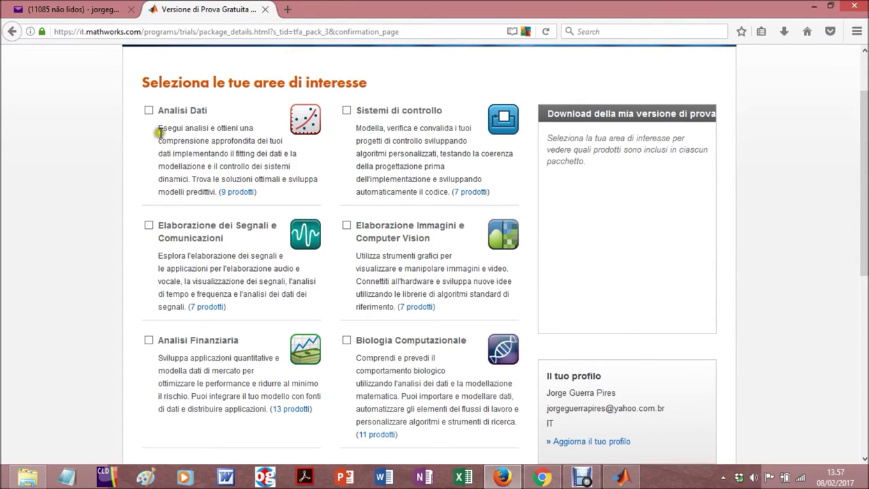
left_click(148, 111)
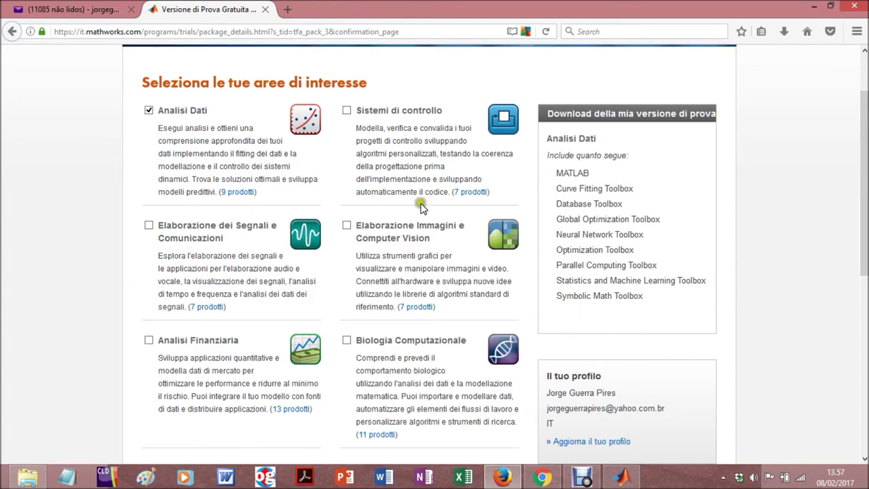
left_click(346, 110)
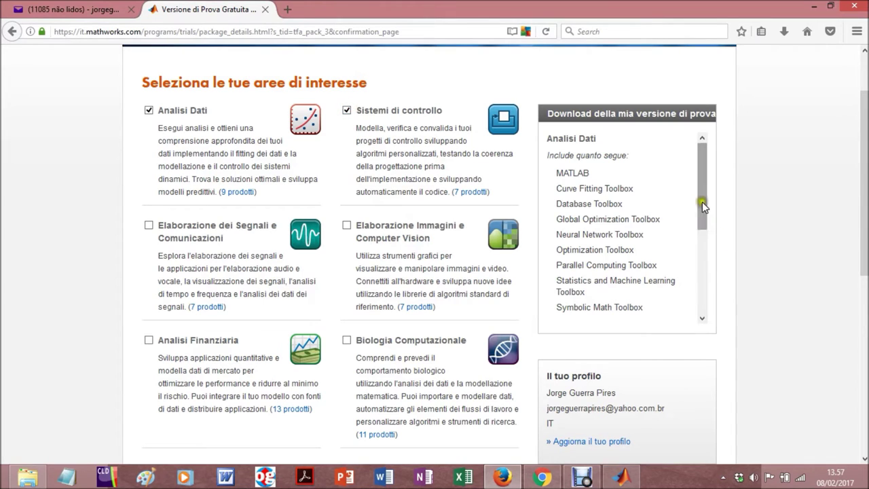
left_click_drag(701, 201, 643, 266)
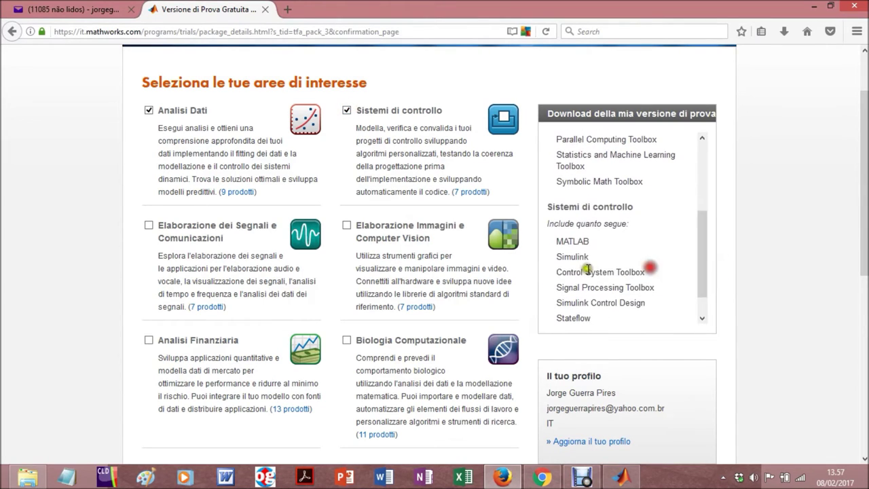
left_click(347, 340)
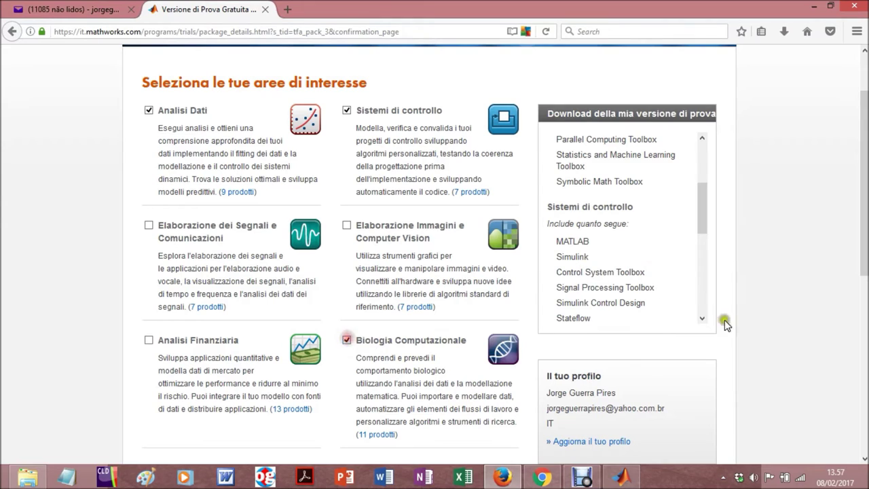
left_click_drag(704, 216, 703, 319)
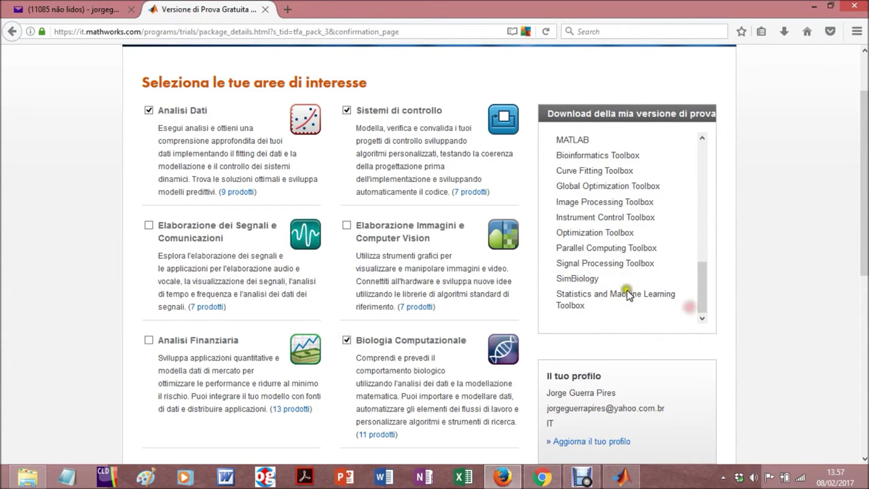
Confirm the profile and evaluation-only use, then submit the product selection
scroll(745, 300, "down", 5)
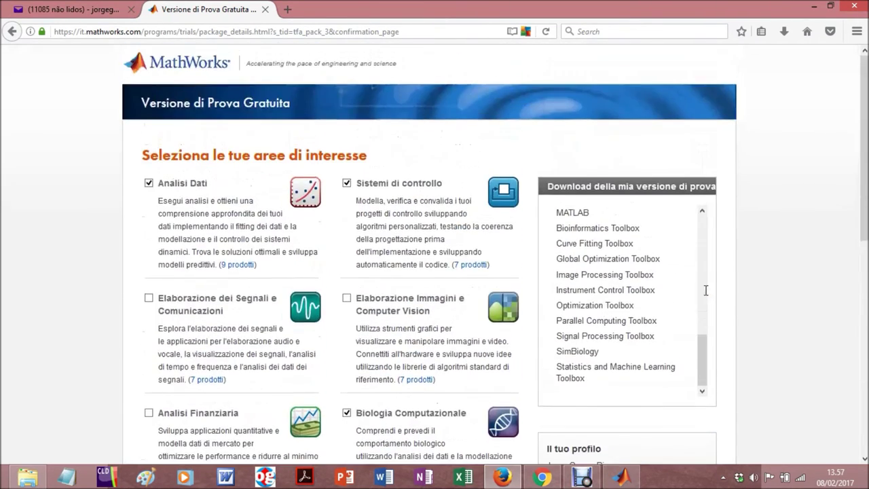
scroll(704, 296, "down", 5)
left_click(544, 264)
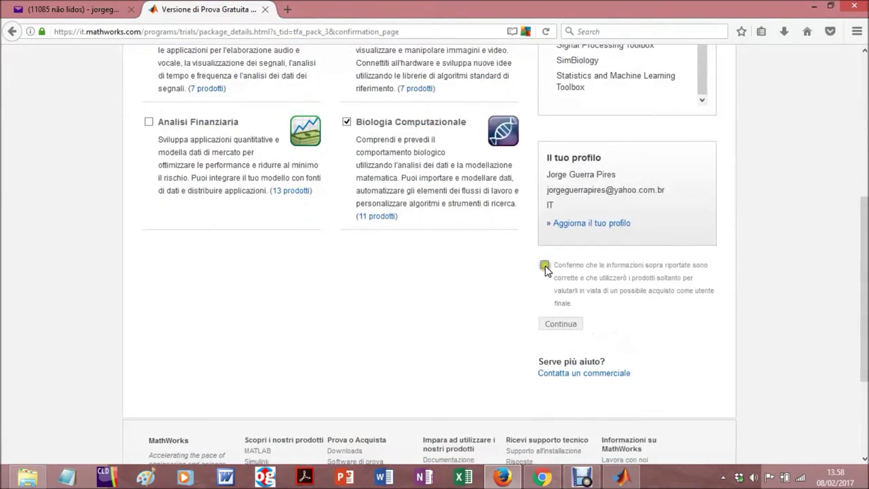
left_click(569, 334)
Get past the trial environment questions to the Download R2016b Installer page
left_click(561, 330)
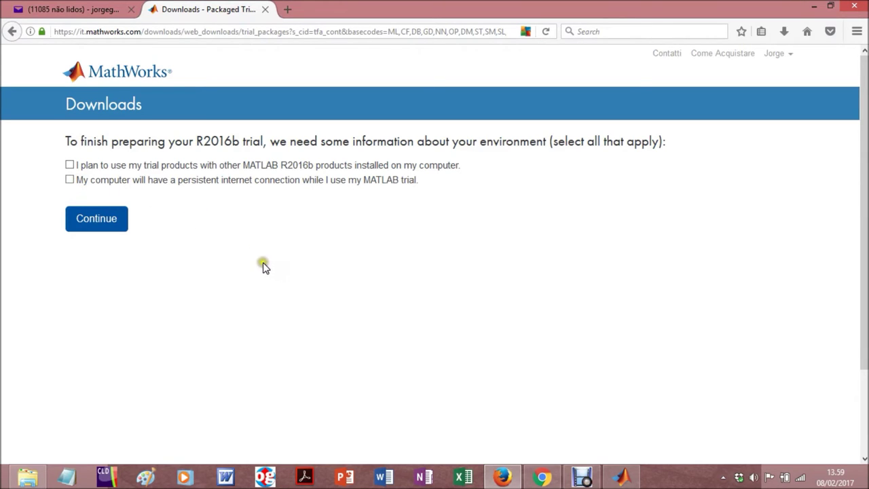
left_click(98, 231)
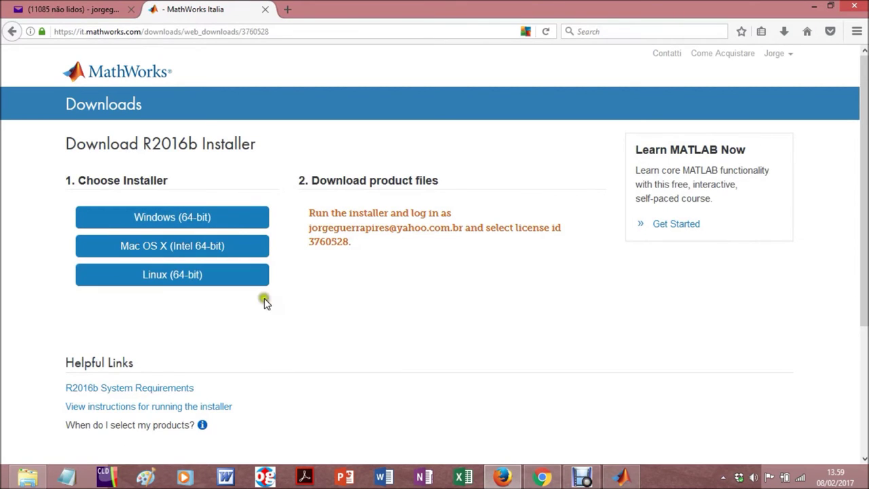
Select and copy the 'Run the installer and log in as…' note about account and licence
left_click(391, 254)
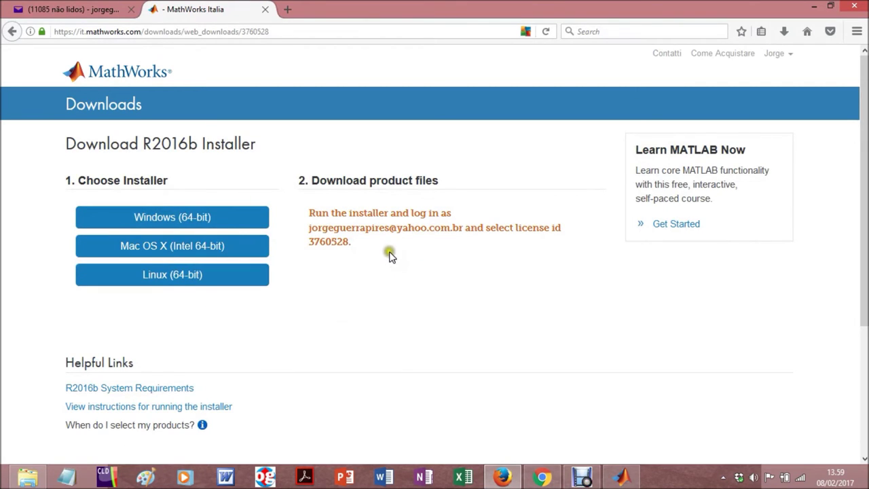
left_click(351, 246)
left_click(351, 246)
left_click(347, 246)
left_click(361, 248)
left_click(357, 246)
left_click_drag(352, 246, 302, 203)
key("ctrl+c")
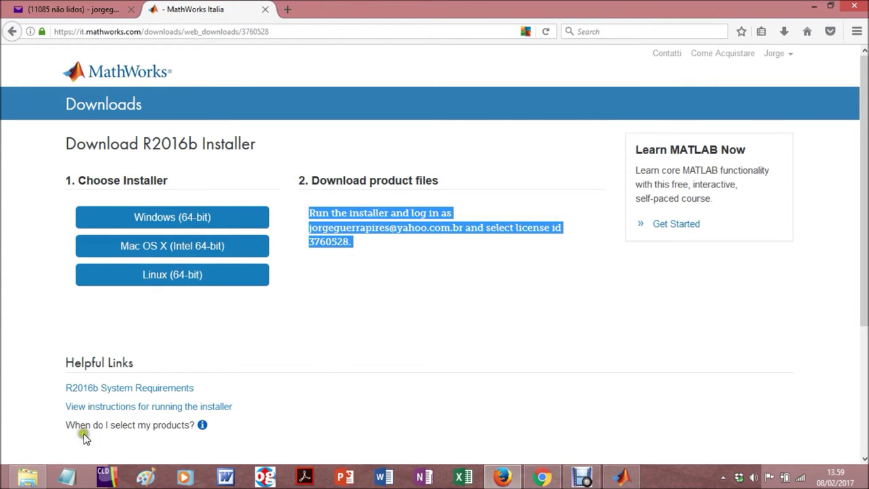
left_click(67, 476)
Paste the note into Notepad and save it as 'matlab trial' in Documenti when closing
key("ctrl+v")
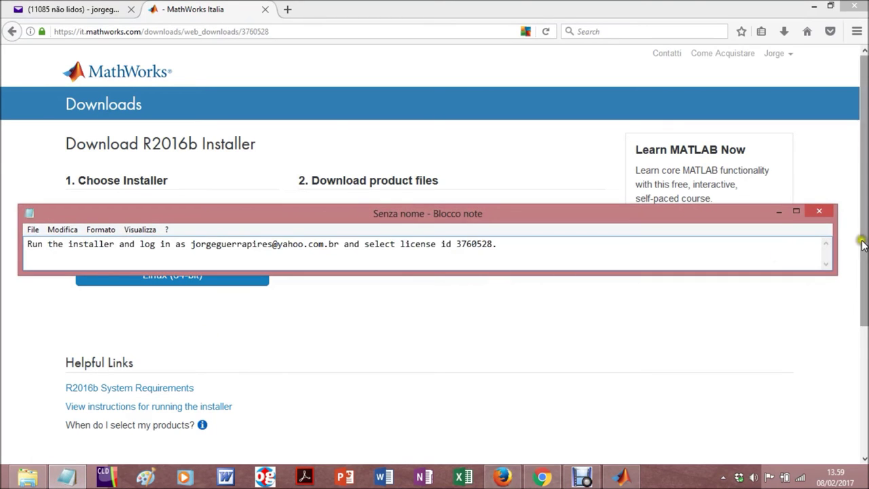
left_click(819, 211)
left_click(401, 238)
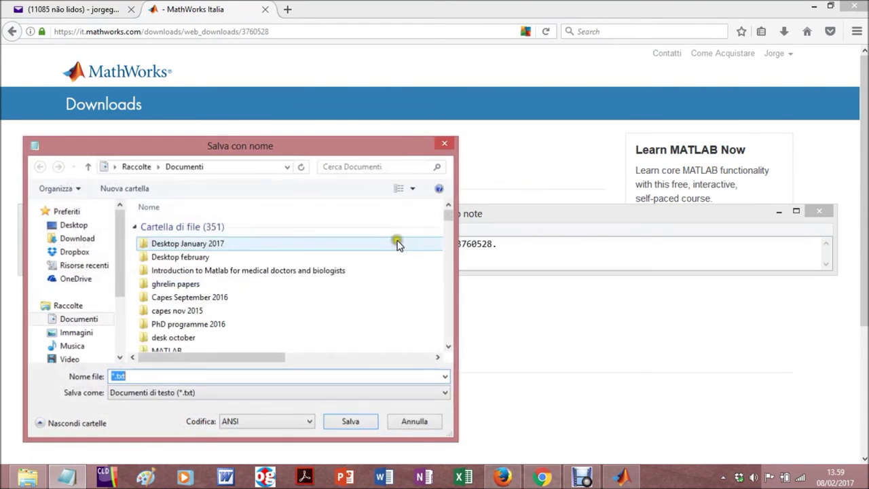
left_click(129, 375)
key("BackSpace")
type("mat")
type("lab trial")
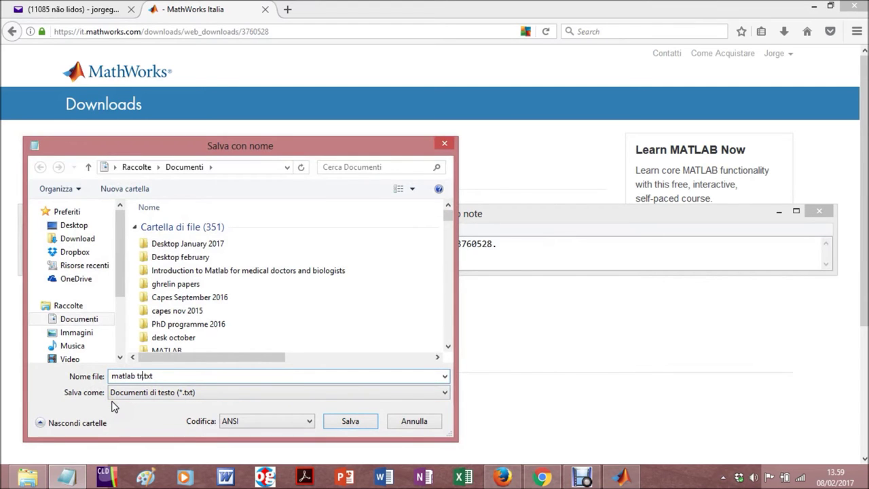
key("Return")
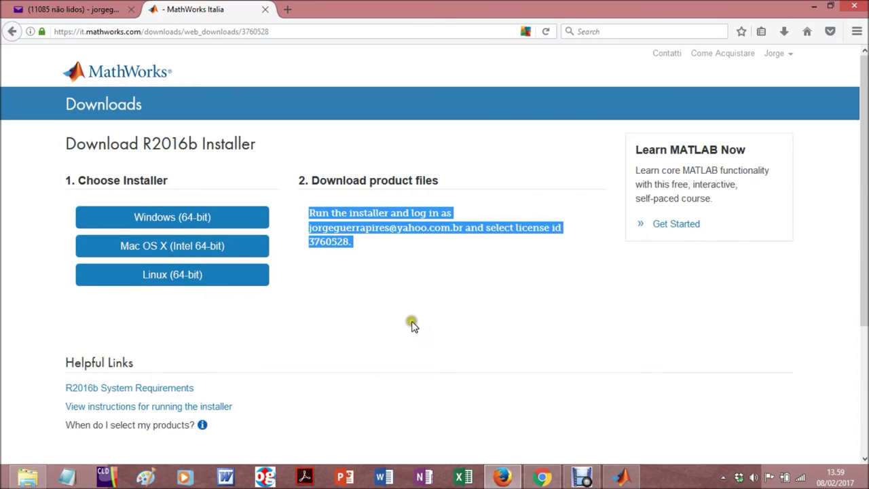
left_click(406, 301)
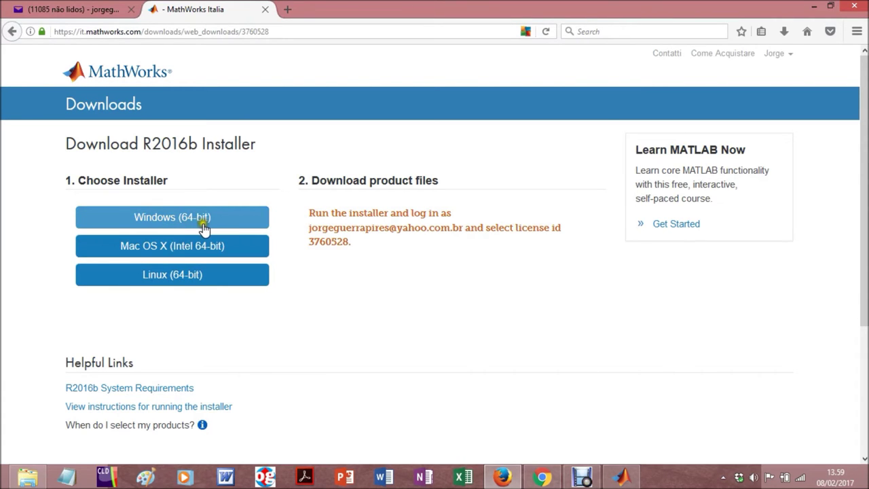
Save the Windows (64-bit) R2016b installer to disk and show its download progress
left_click(189, 219)
left_click(193, 220)
left_click(196, 223)
scroll(194, 224, "down", 3)
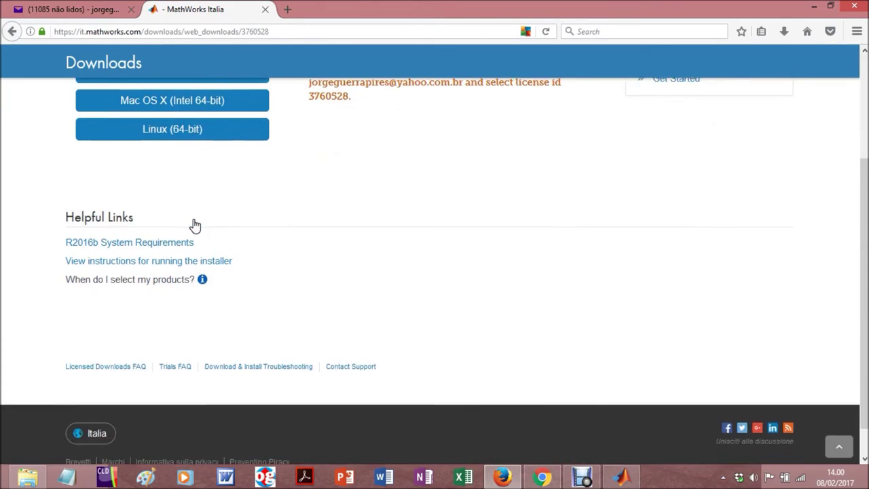
scroll(194, 224, "up", 3)
left_click(193, 228)
left_click(195, 218)
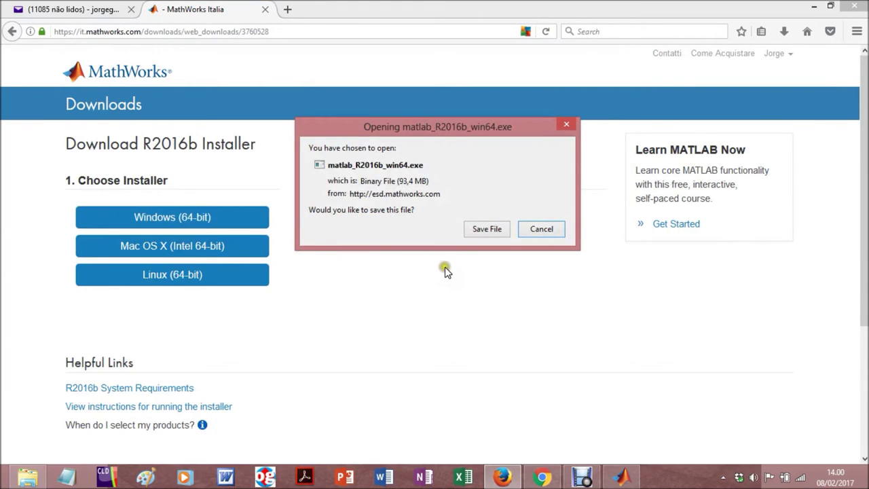
left_click(487, 228)
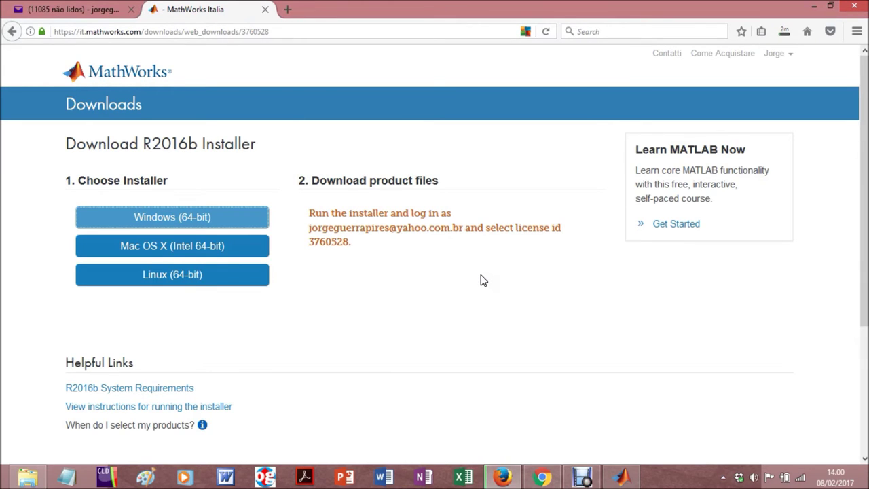
left_click(785, 34)
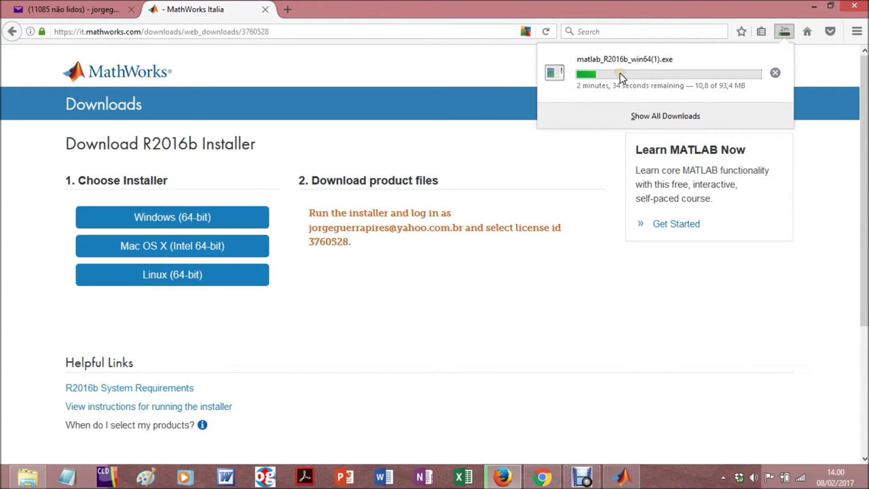
Open the folder containing the downloaded installer from its Downloads panel entry
right_click(621, 75)
left_click(670, 98)
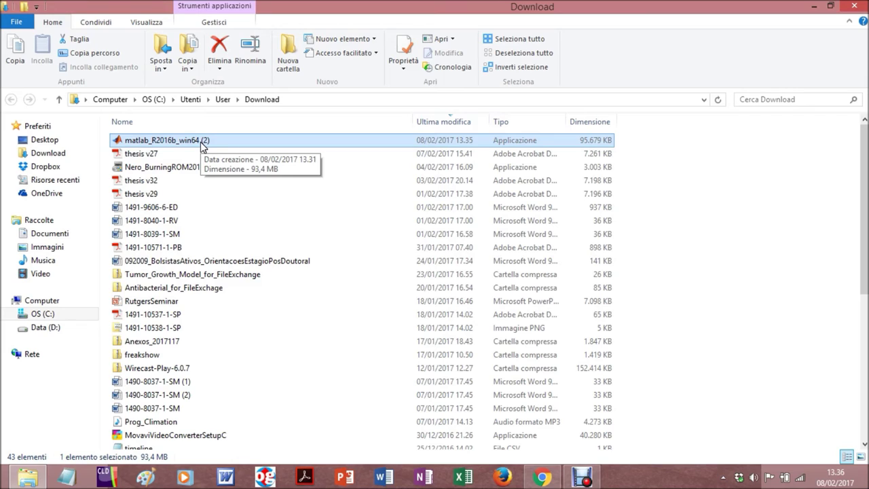
Run matlab_R2016b_win64 (2) and let the WinZip Self-Extractor unzip and launch setup
double_click(201, 140)
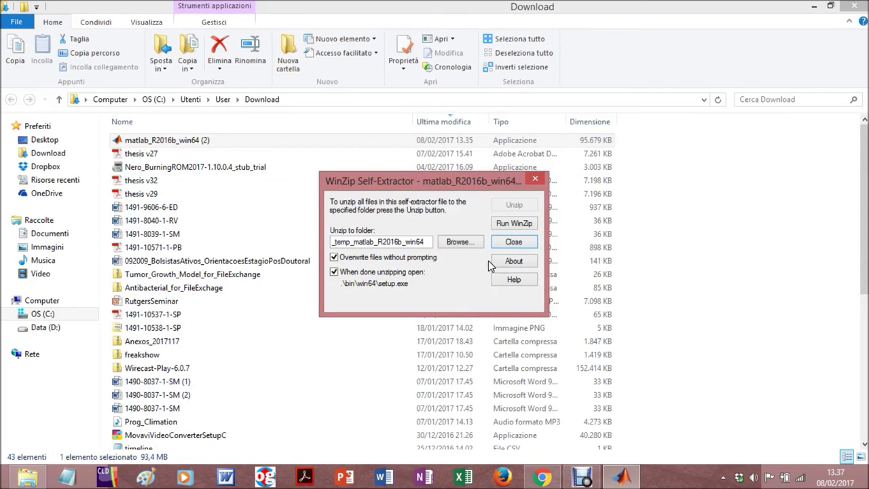
key("Escape")
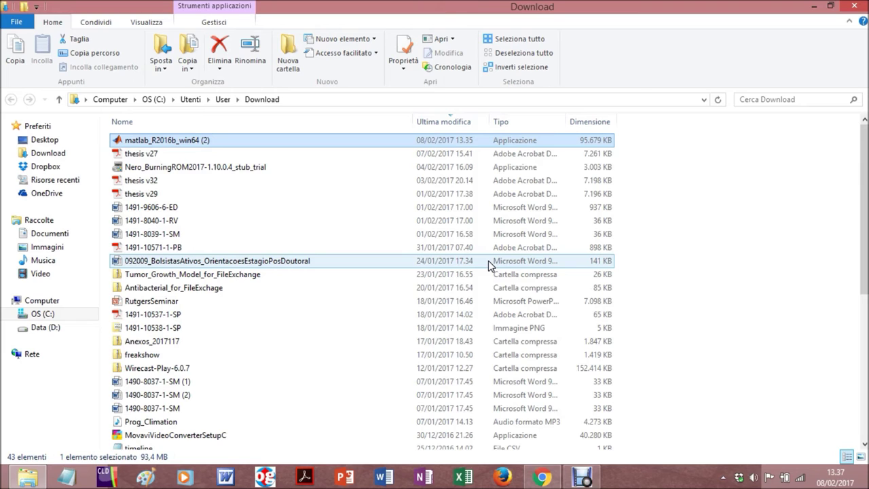
key("Return")
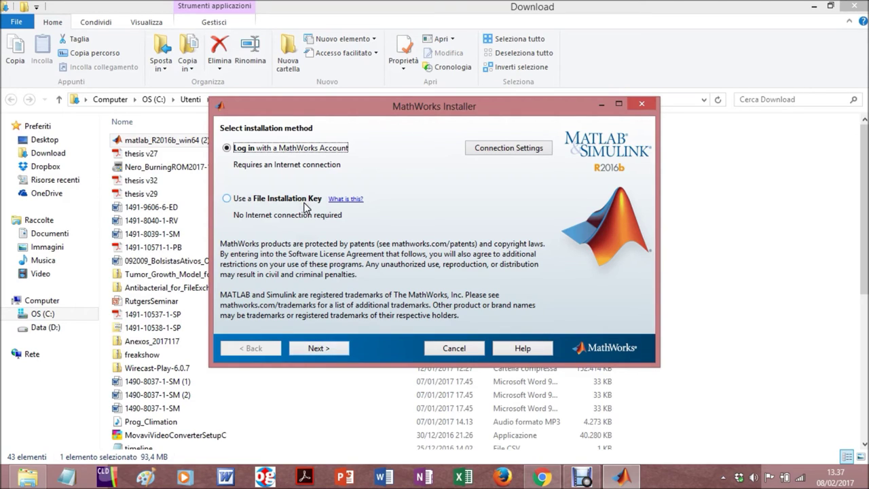
left_click(238, 151)
Accept the software license agreement with Yes and continue to the account Log in page
left_click(316, 348)
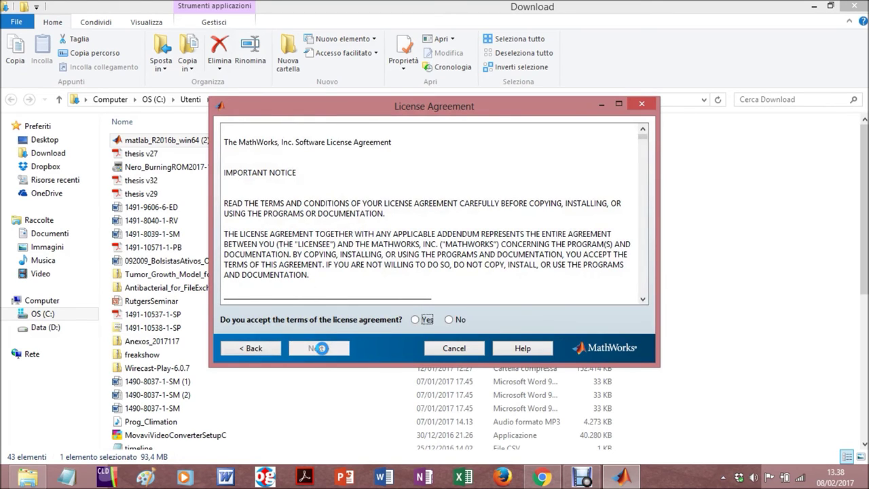
left_click(415, 319)
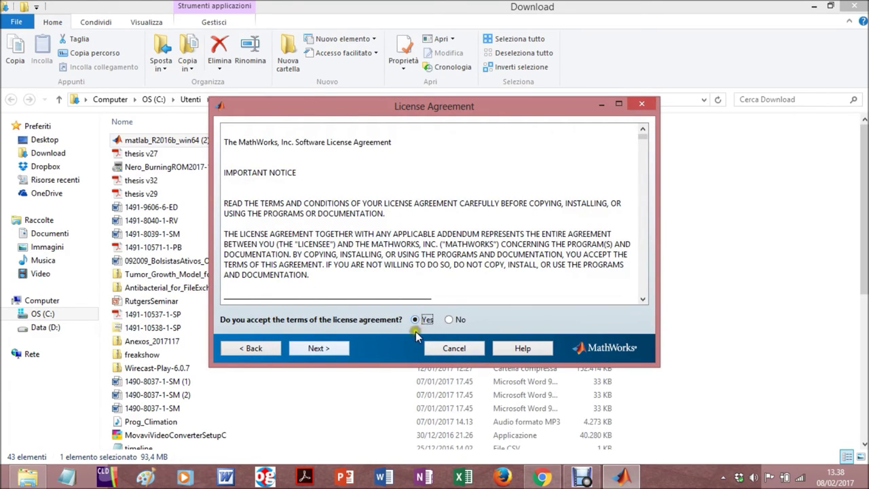
left_click(319, 349)
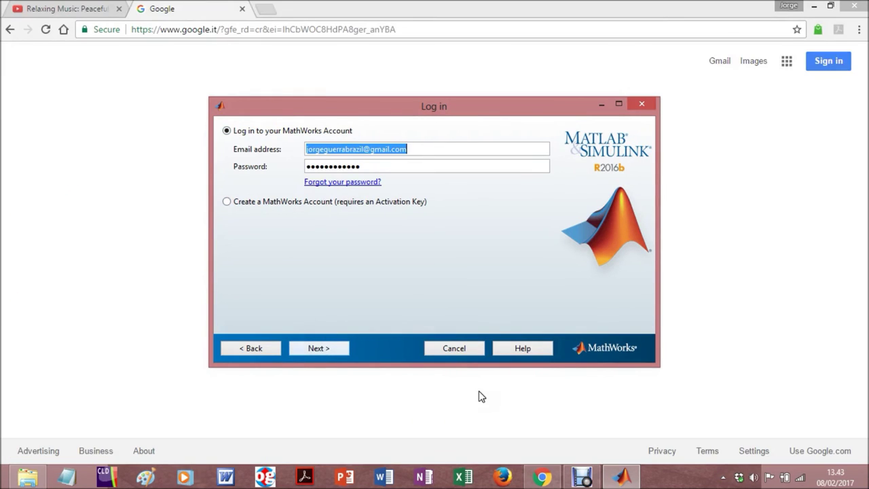
Check the pre-filled account email and password fields, then sign in to the MathWorks account
left_click(424, 149)
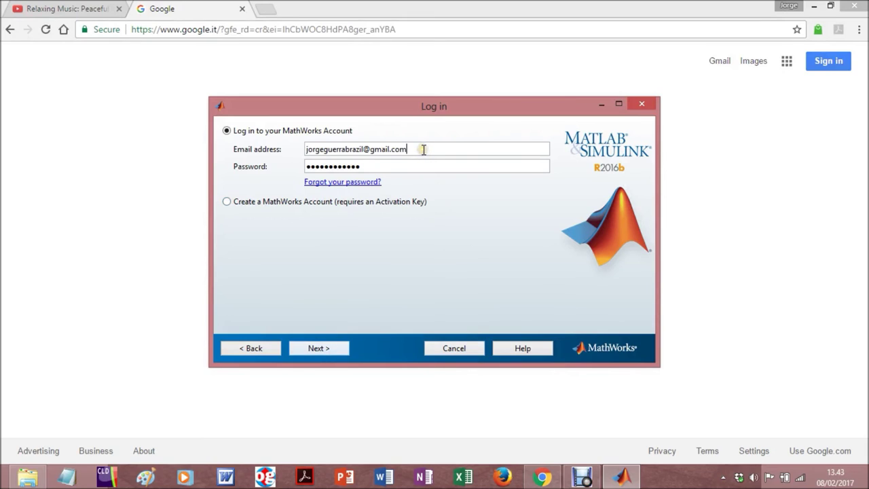
left_click(432, 148)
left_click(444, 168)
left_click(448, 168)
left_click(448, 169)
left_click(326, 347)
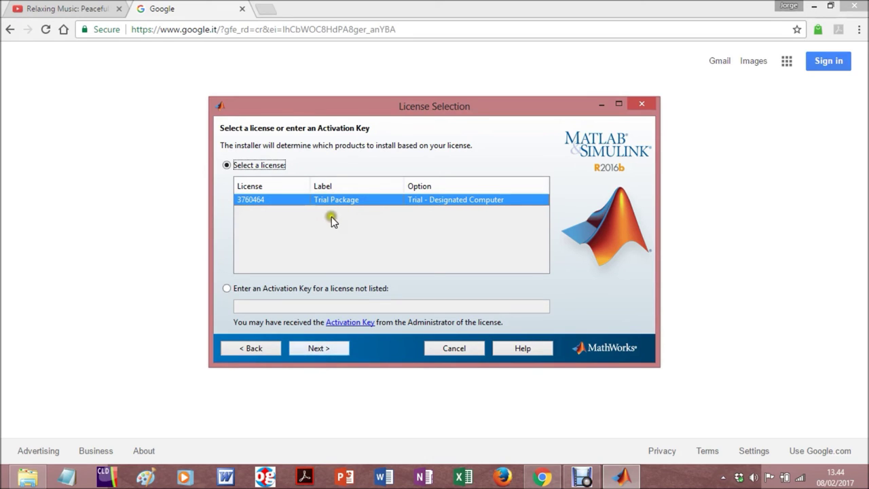
Continue with the Trial Package licence, Trial - Designated Computer
left_click(330, 348)
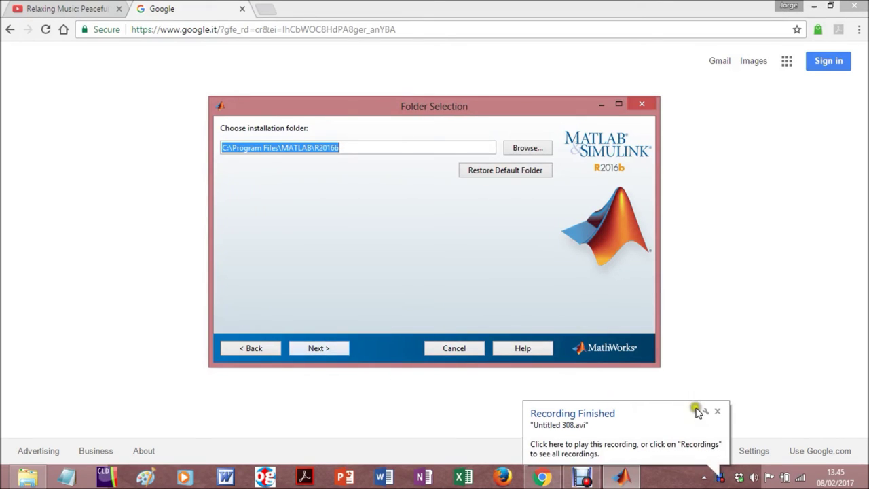
Keep the default folder C:\Program Files\MATLAB\R2016b and continue to Product Selection
left_click(717, 411)
left_click(403, 384)
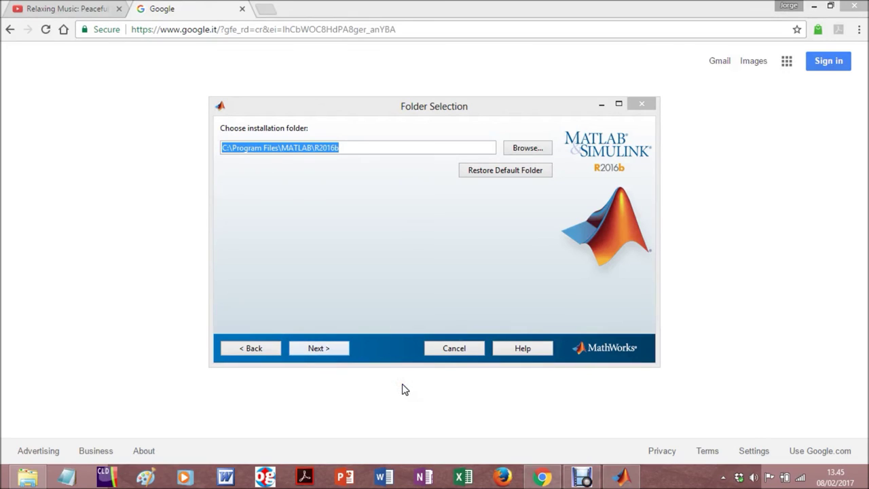
left_click(349, 147)
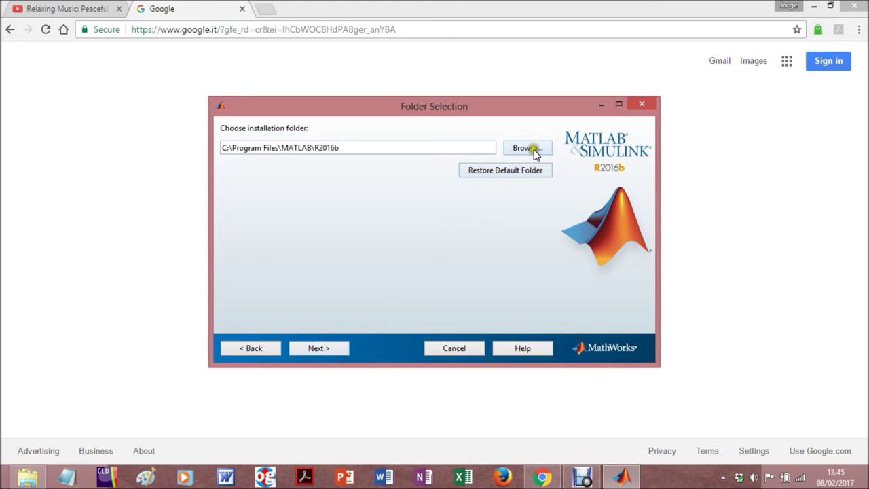
left_click(326, 349)
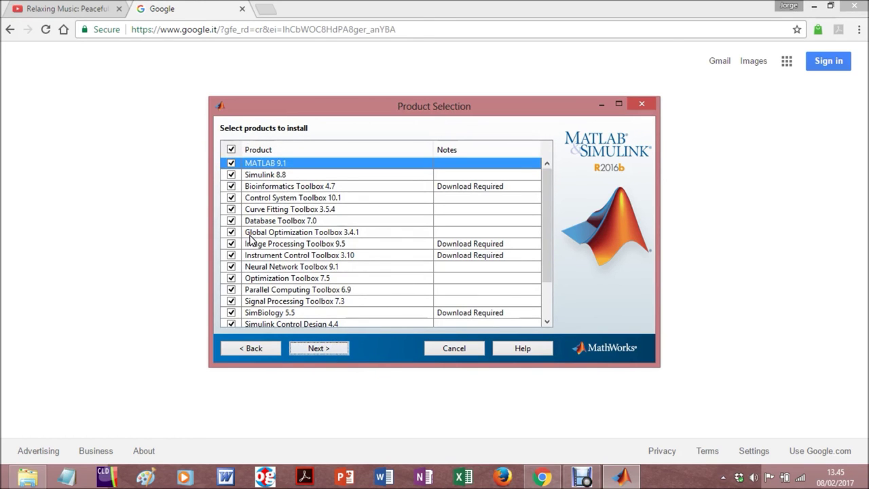
scroll(250, 237, "down", 2)
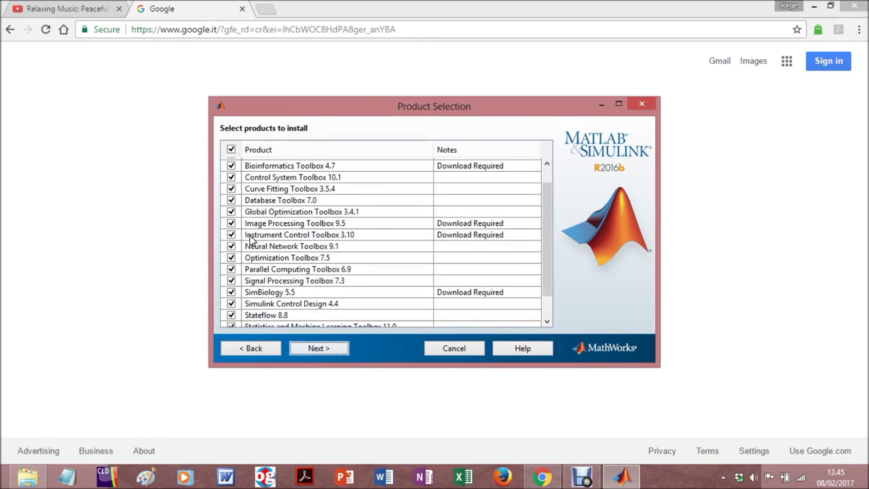
scroll(249, 238, "down", 2)
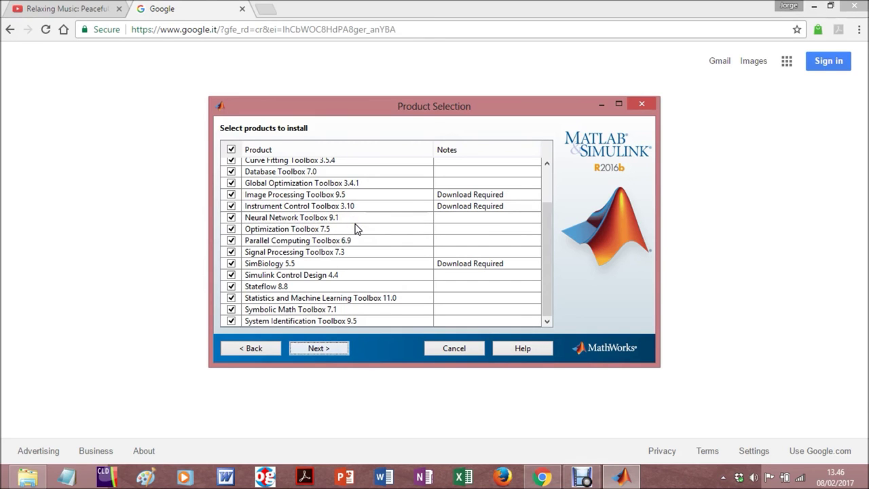
scroll(341, 270, "up", 2)
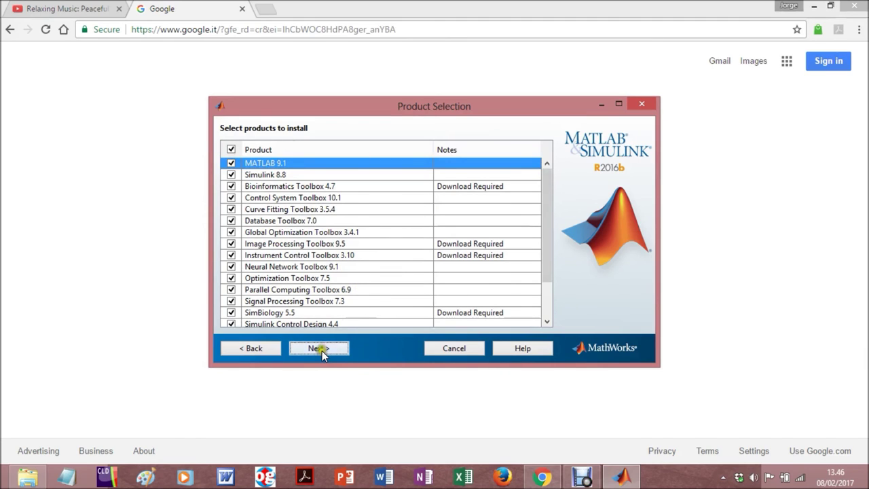
scroll(356, 268, "down", 1)
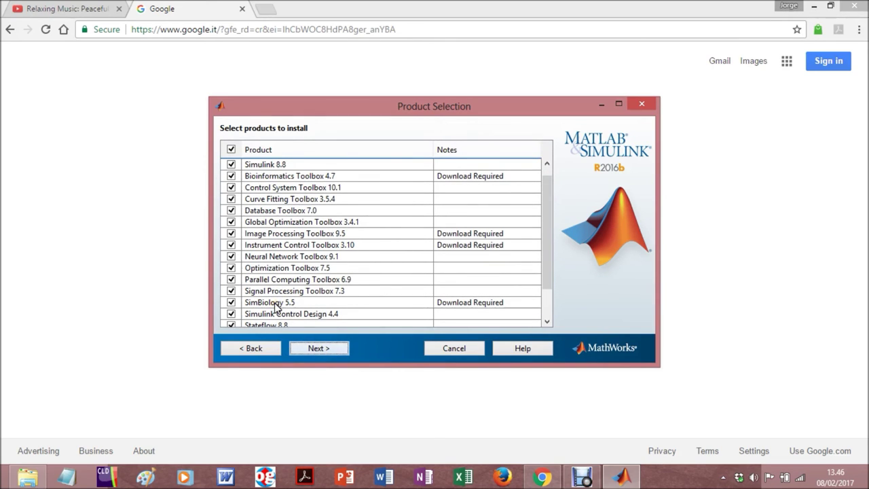
scroll(274, 307, "up", 1)
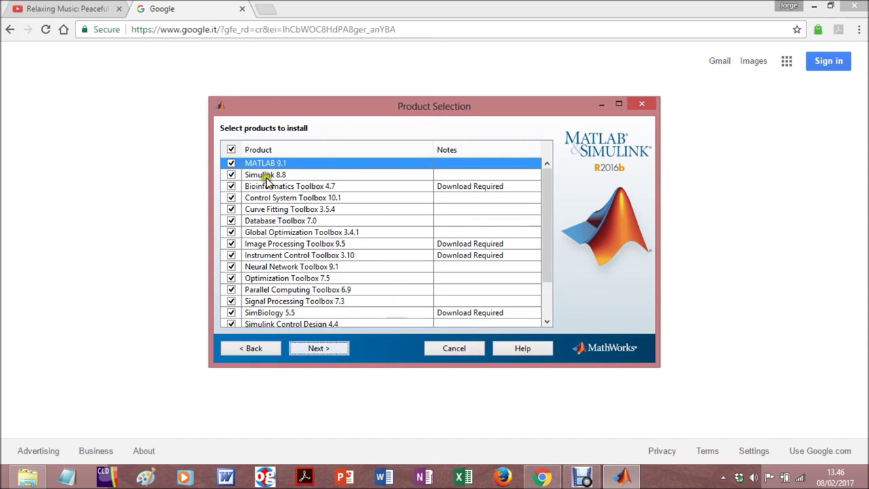
scroll(298, 279, "down", 2)
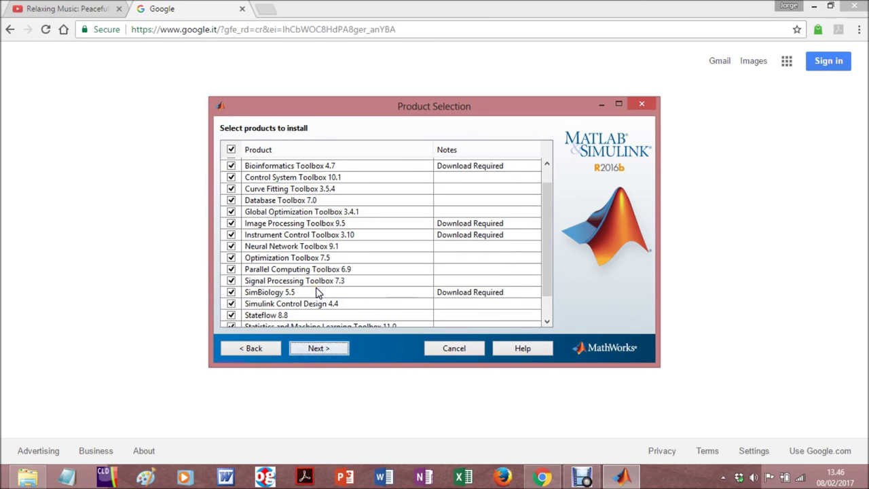
scroll(316, 292, "down", 3)
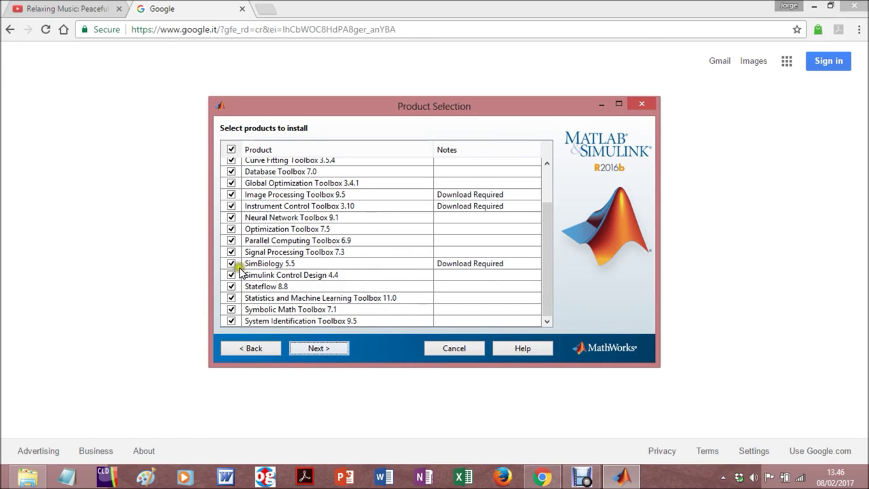
scroll(242, 270, "up", 2)
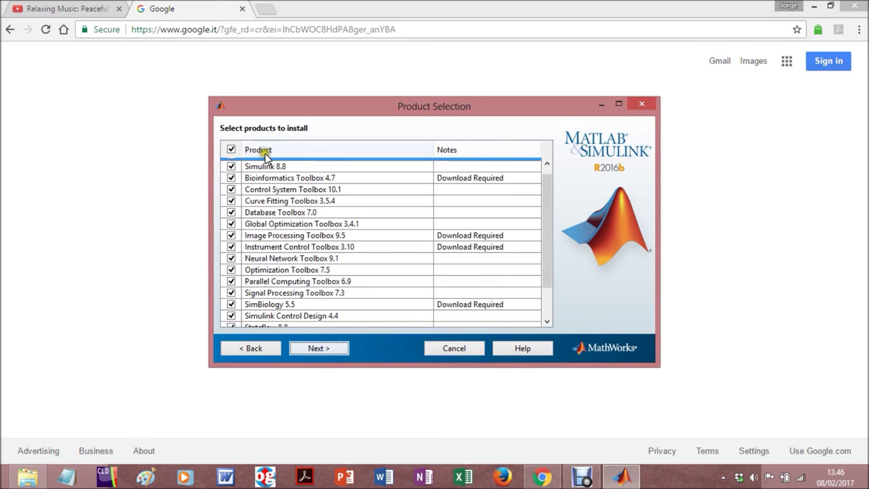
scroll(265, 161, "up", 1)
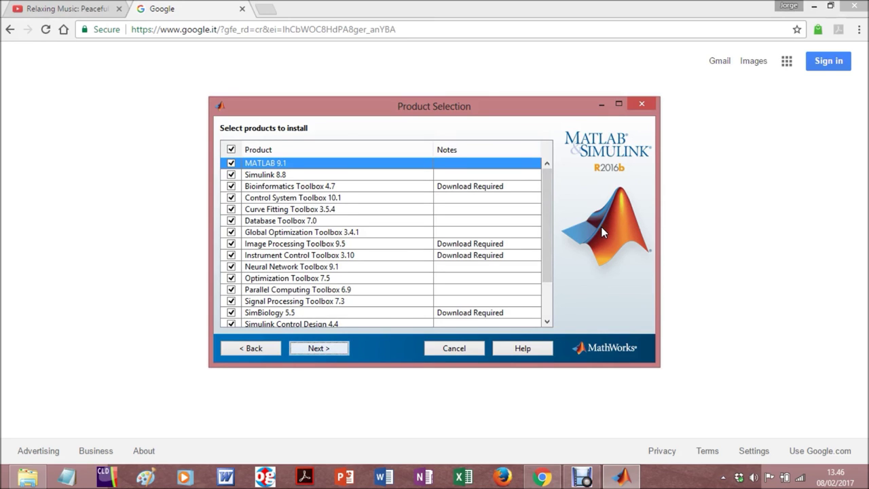
Add a MATLAB desktop shortcut and opt out of sending usage data to MathWorks
left_click(317, 348)
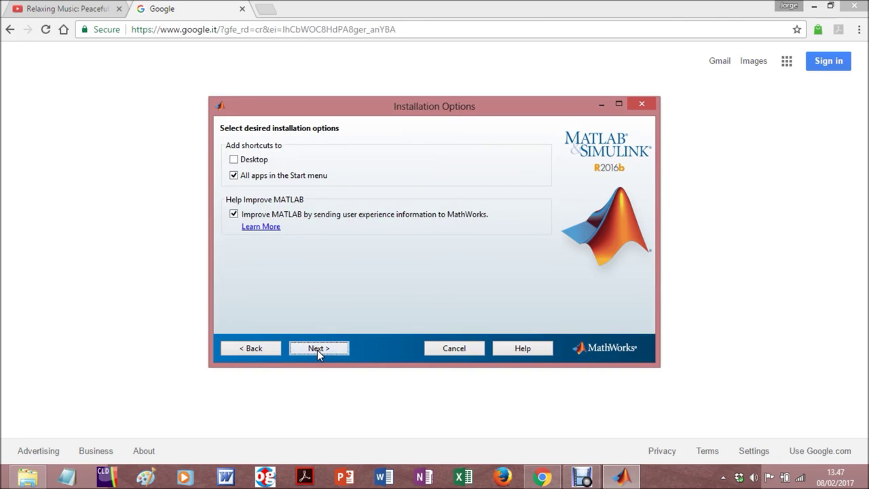
left_click(239, 159)
left_click(234, 214)
left_click(234, 214)
Review the confirmation summary list and start installing all selected products
left_click(321, 347)
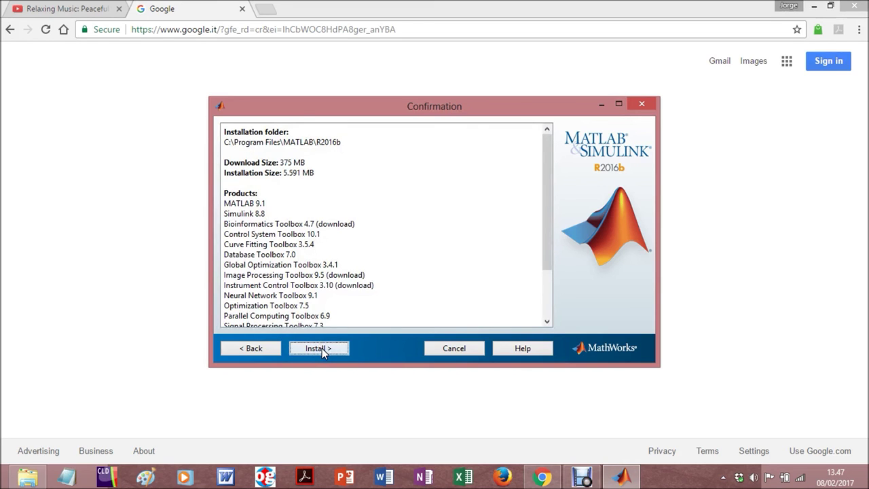
left_click_drag(546, 166, 542, 238)
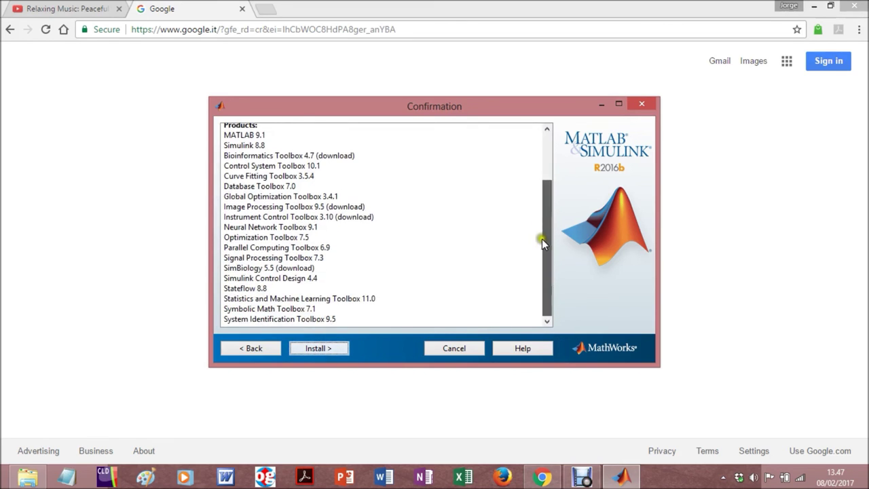
left_click(313, 346)
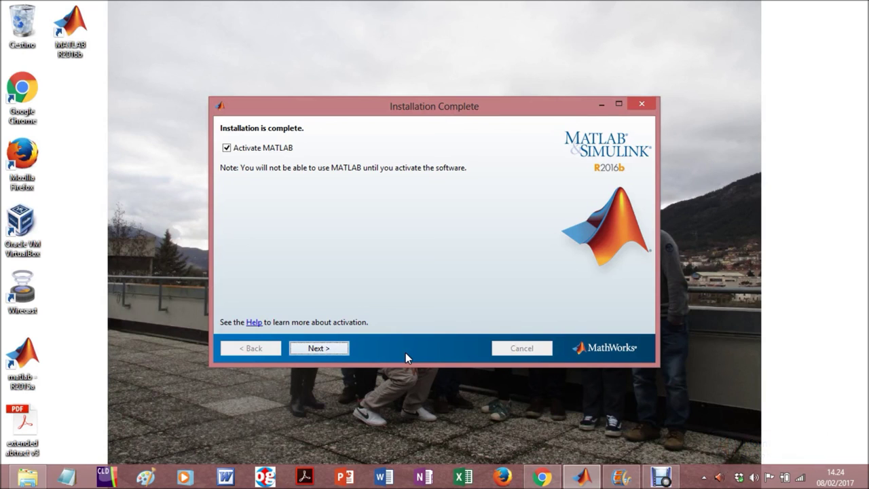
Activate MATLAB with the shown trial licence details and close the finished activation window
left_click(327, 348)
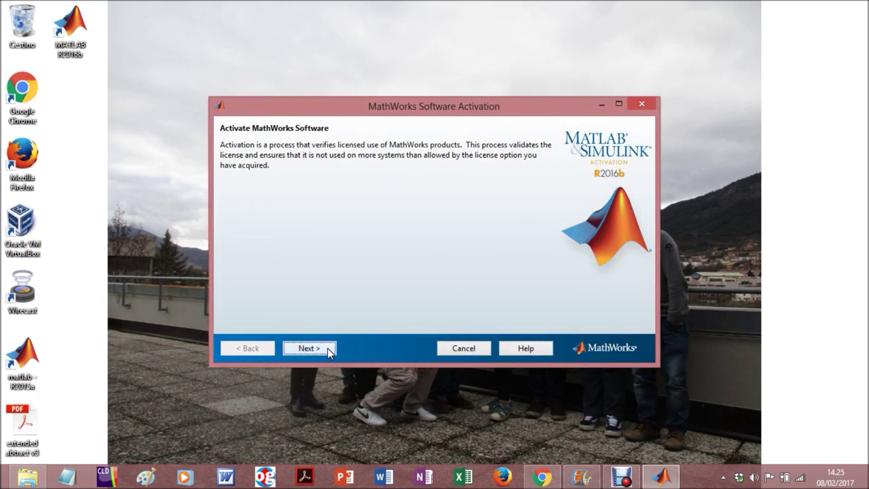
left_click(309, 347)
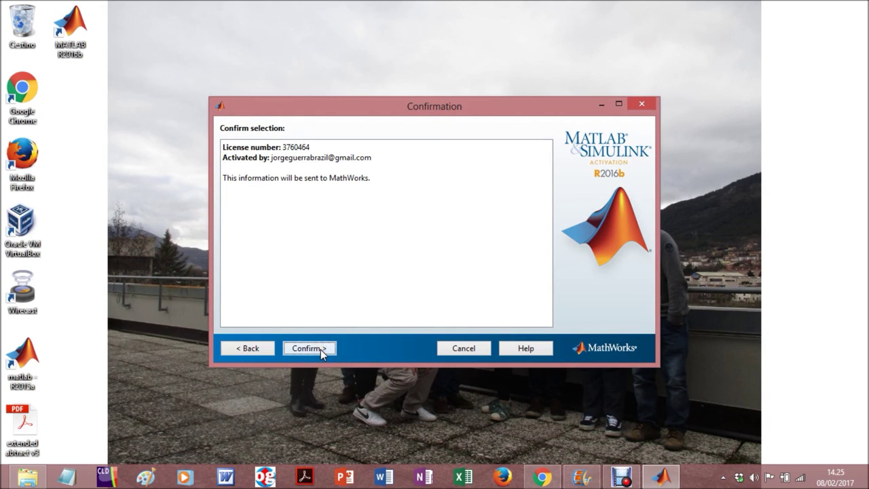
left_click(321, 349)
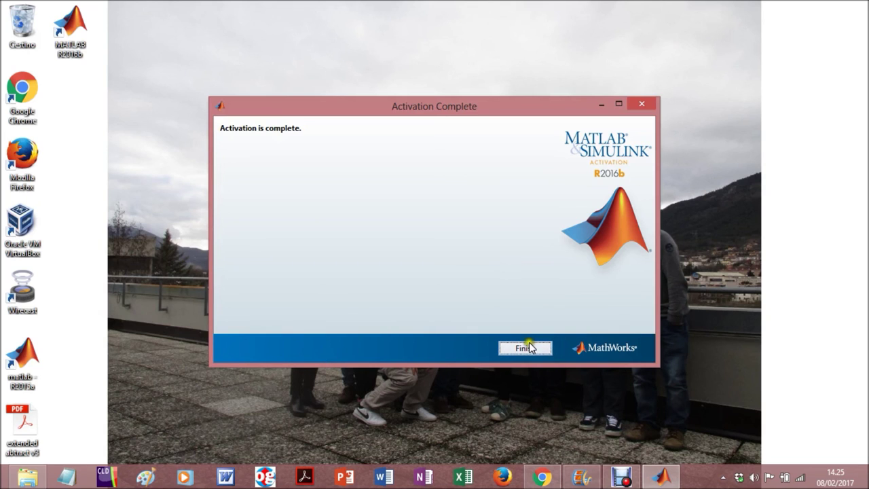
left_click(524, 347)
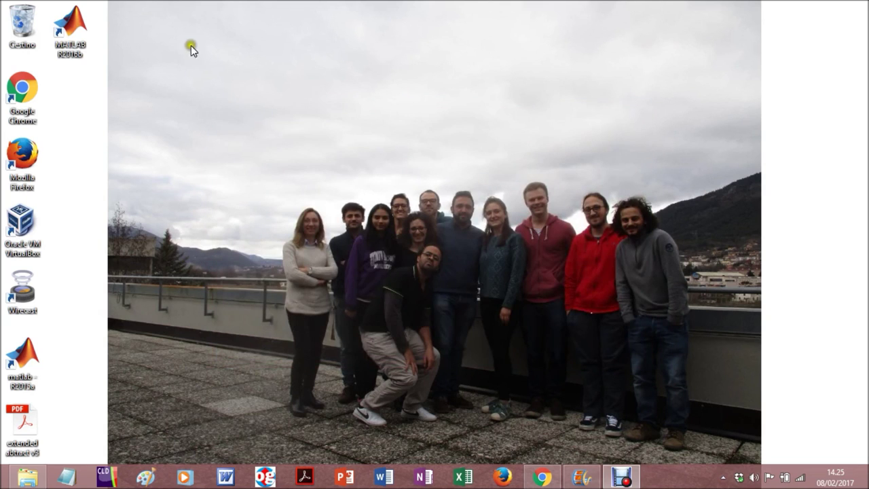
Launch MATLAB R2016b from its desktop shortcut and highlight the 30-day licence expiry notice
left_click(76, 27)
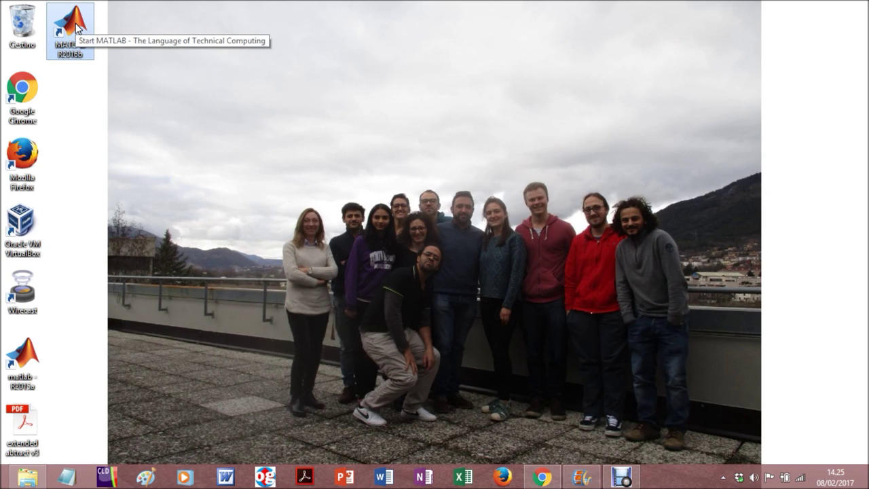
double_click(76, 28)
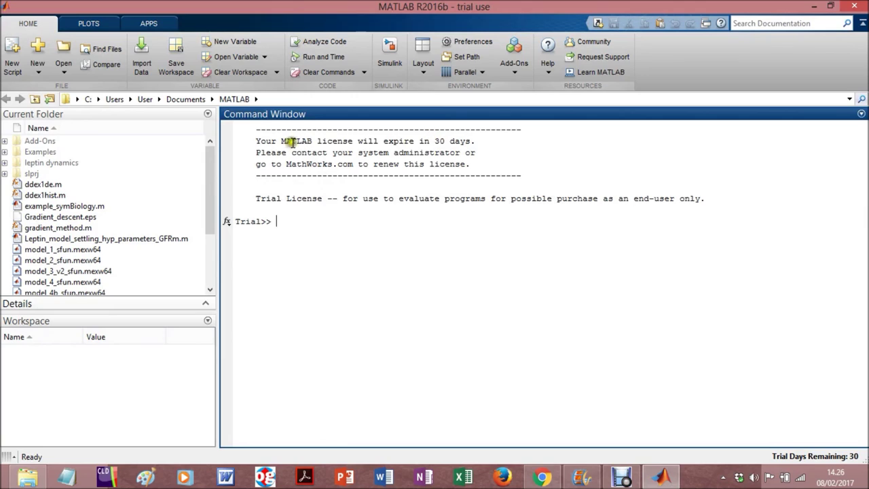
left_click_drag(440, 141, 464, 146)
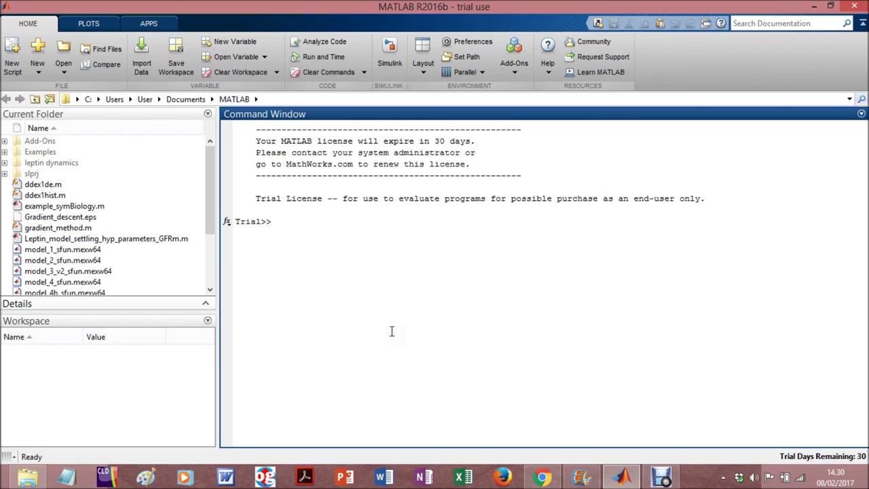
Run the simbiology command to start SimBiology, then close its window
type("simbiology")
key("Return")
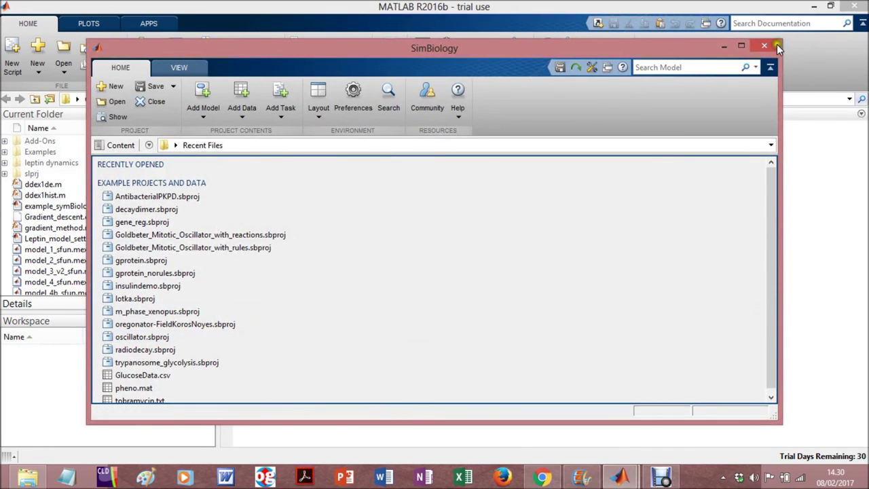
left_click(760, 47)
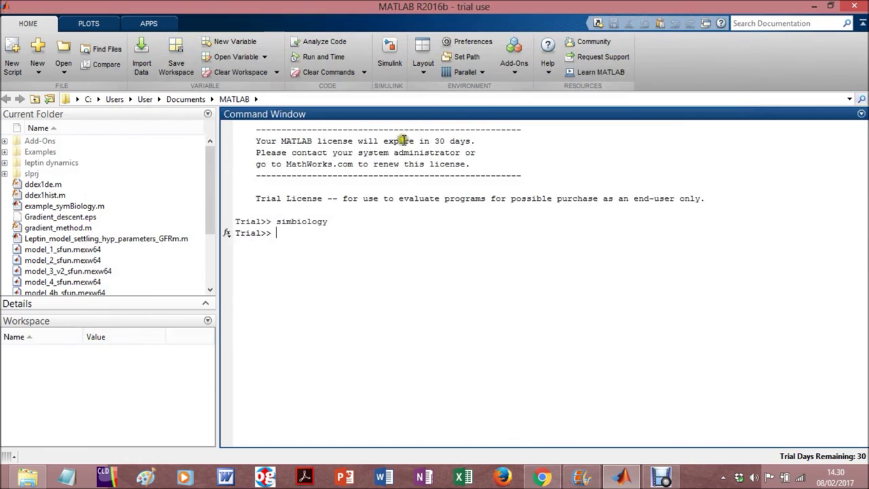
Run the simulink command, fixing a typo, and close the Simulink Start Page
type("simubio")
key("BackSpace")
key("BackSpace")
key("BackSpace")
type("link")
key("Return")
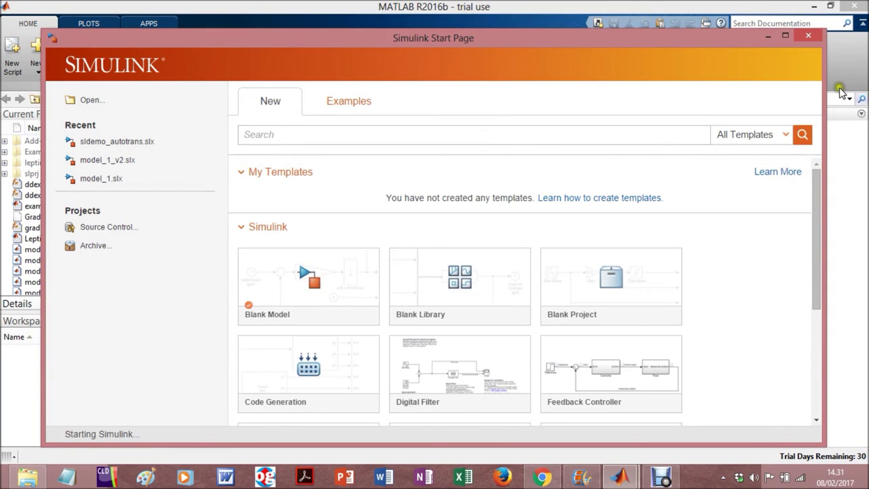
left_click(817, 37)
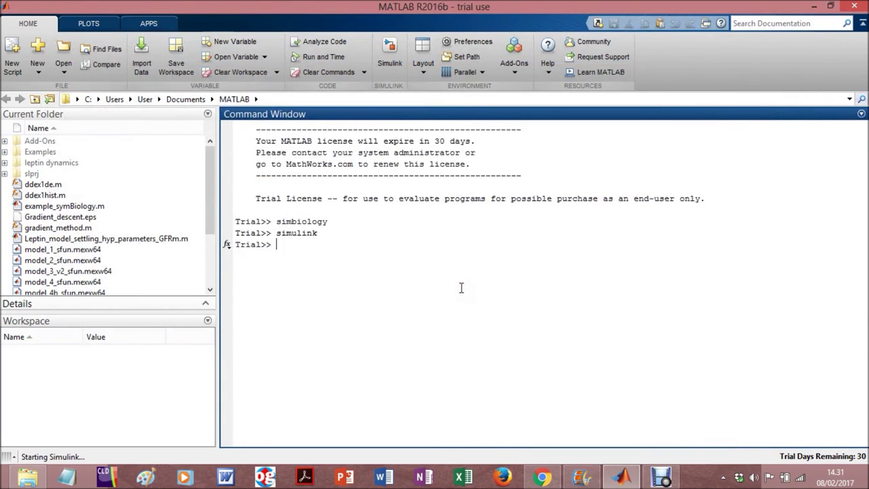
left_click(661, 476)
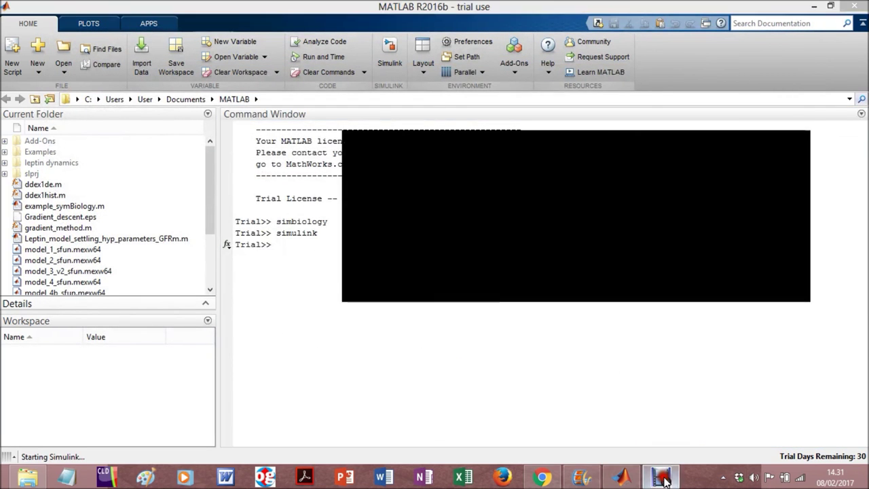
left_click(486, 350)
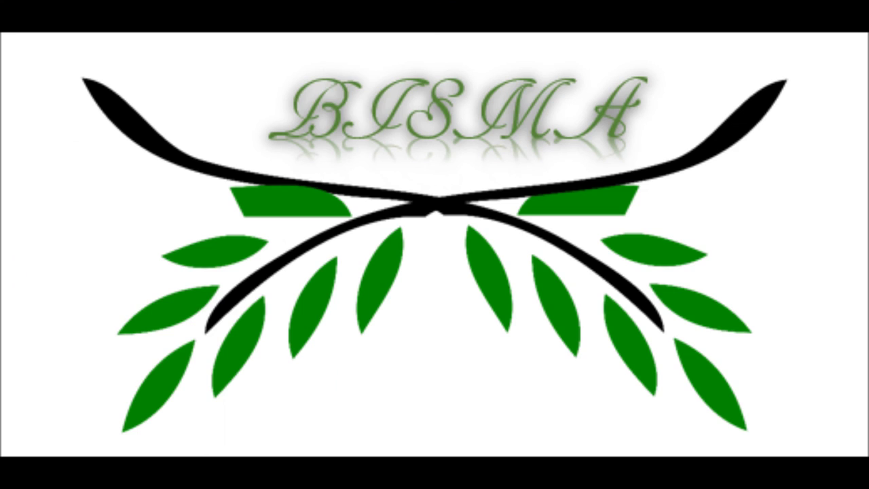